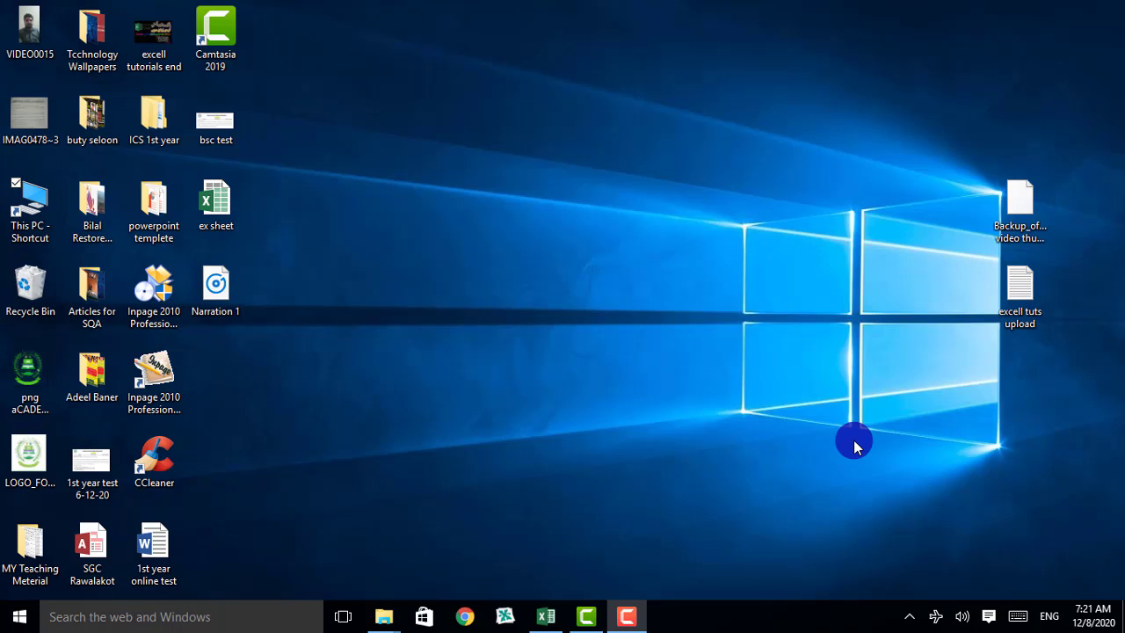
Bring the Camtasia 2019 editor window to the front from the taskbar
click(578, 621)
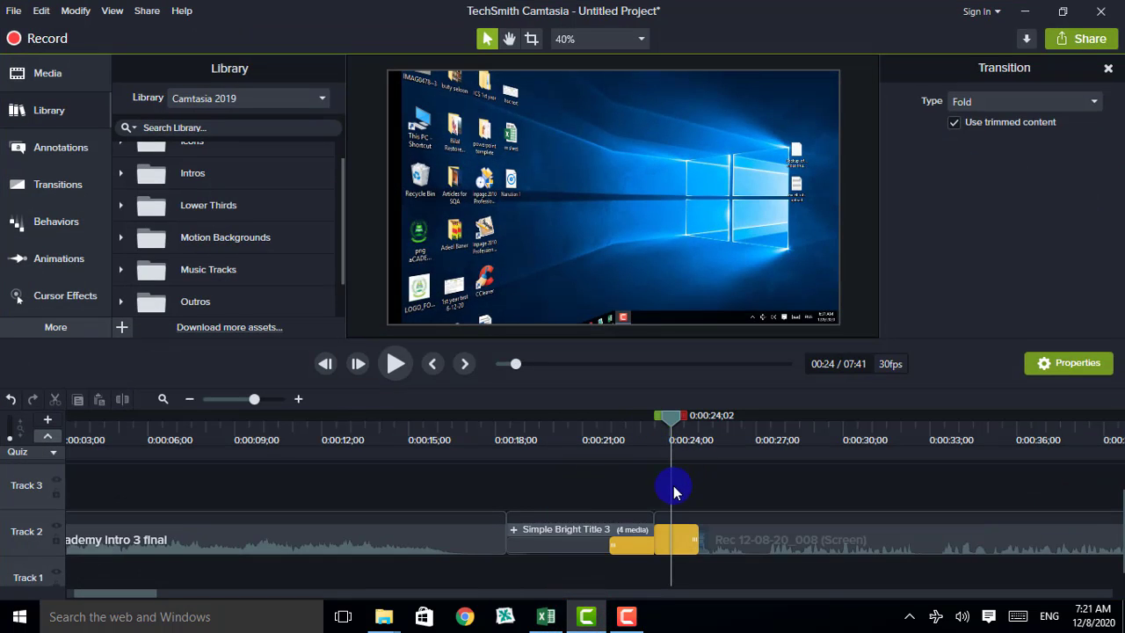
Move the playhead from 0:00:24 to about 0:00:26, just past the title clip
drag(670, 424, 743, 444)
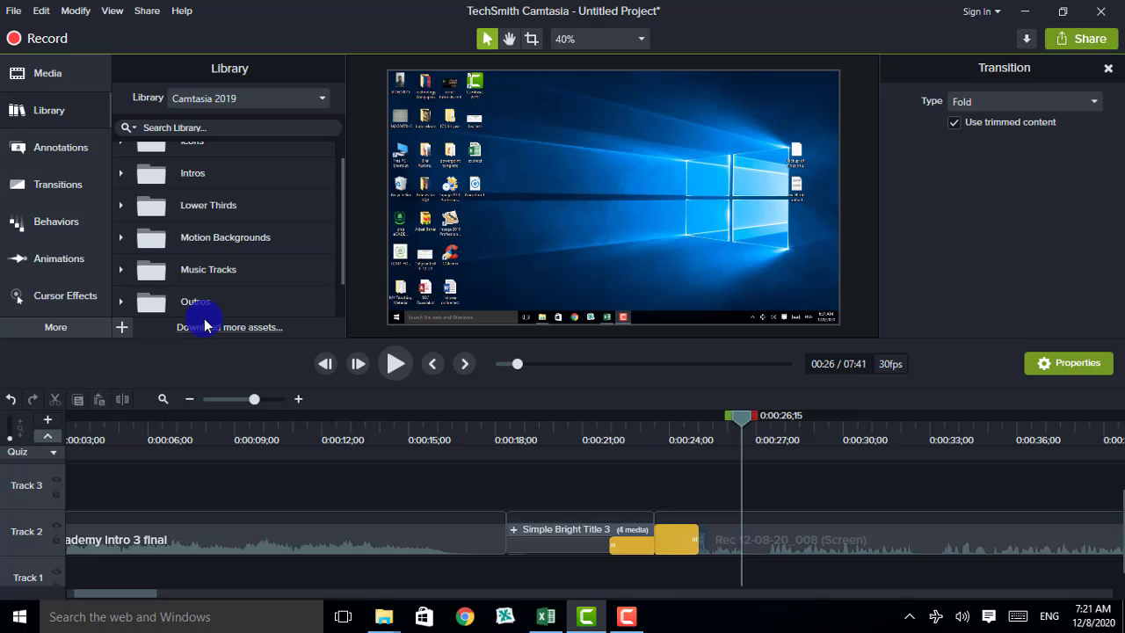
Show the Media Bin, select and deselect the th (6).jpg image, then scrub back to the title clip
click(31, 76)
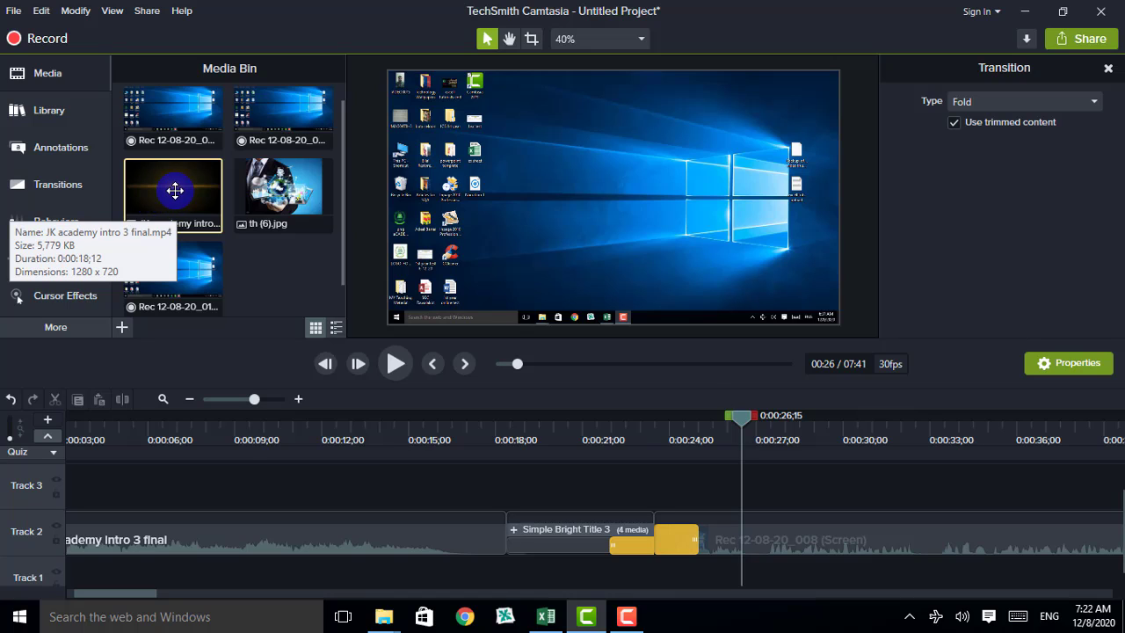
ctrl+click(260, 208)
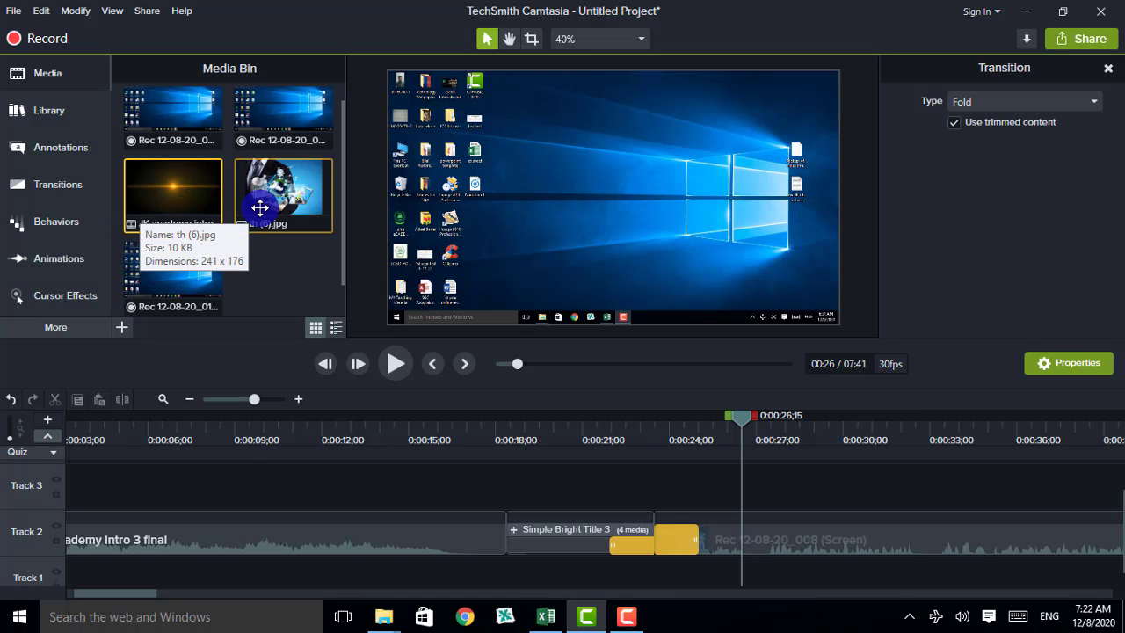
ctrl+click(260, 207)
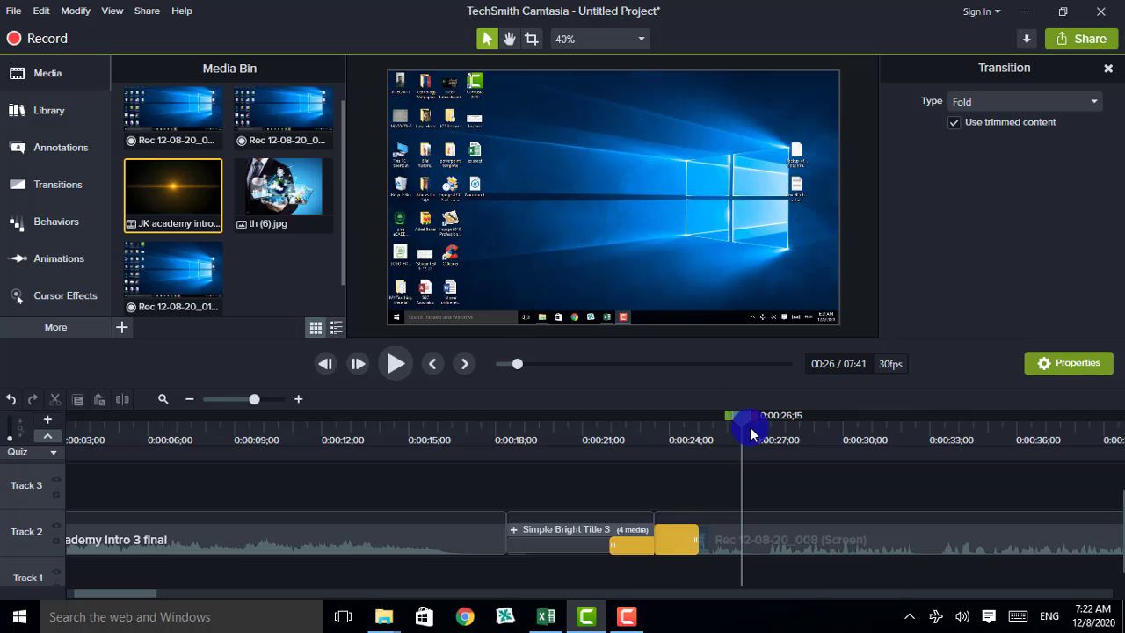
drag(745, 429, 716, 473)
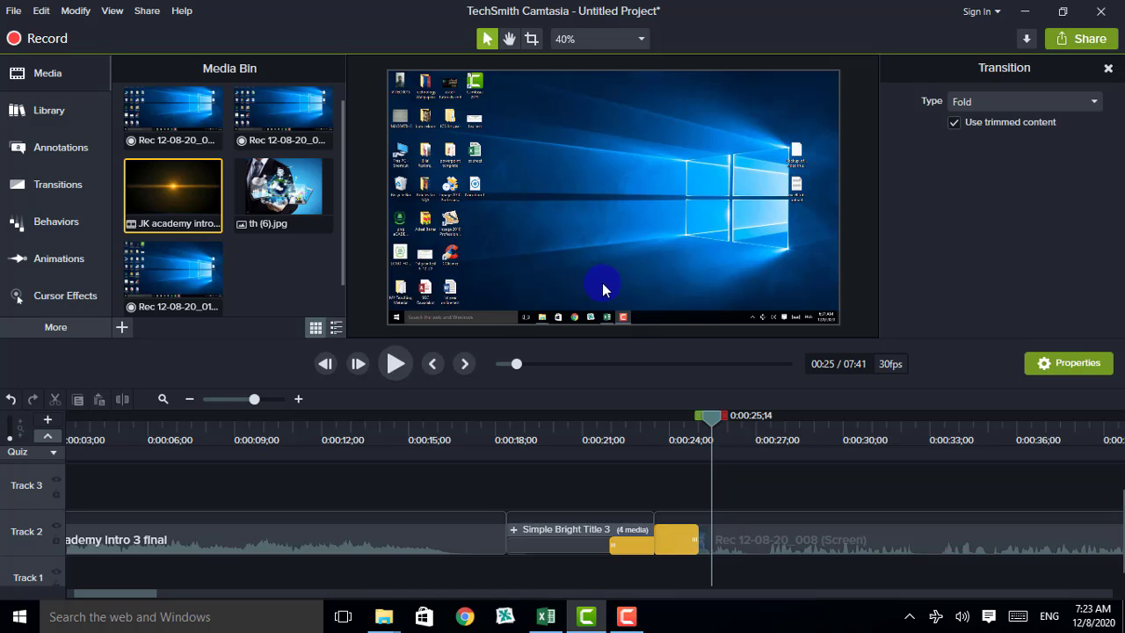
Play briefly from 0:00:30, then park the playhead at 0:00:31;10
drag(704, 416, 846, 445)
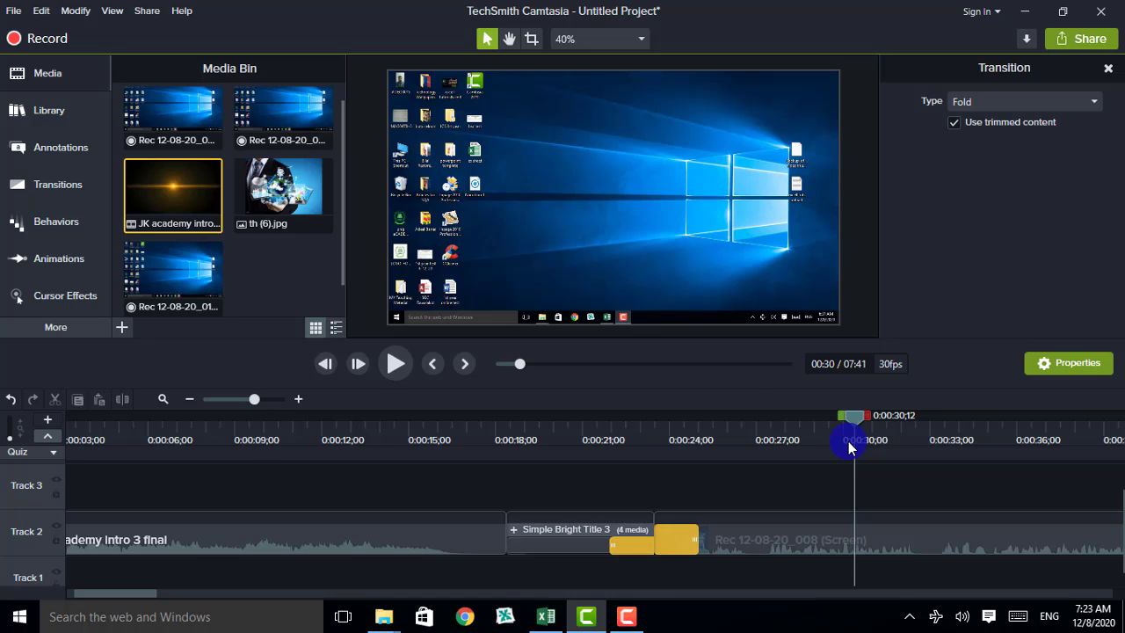
click(393, 364)
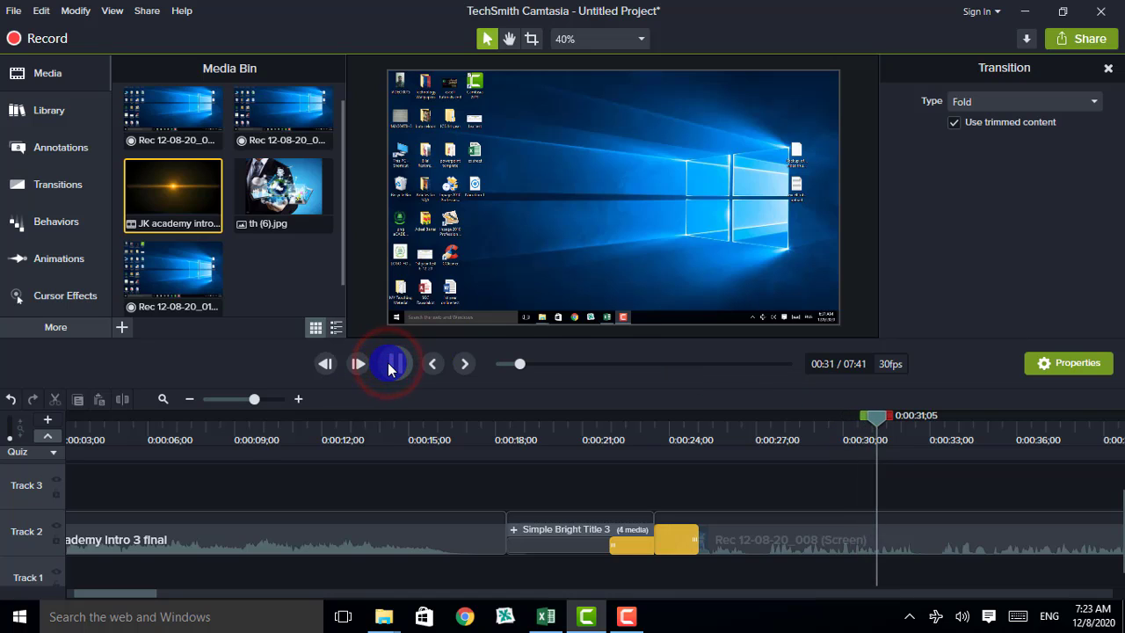
click(393, 364)
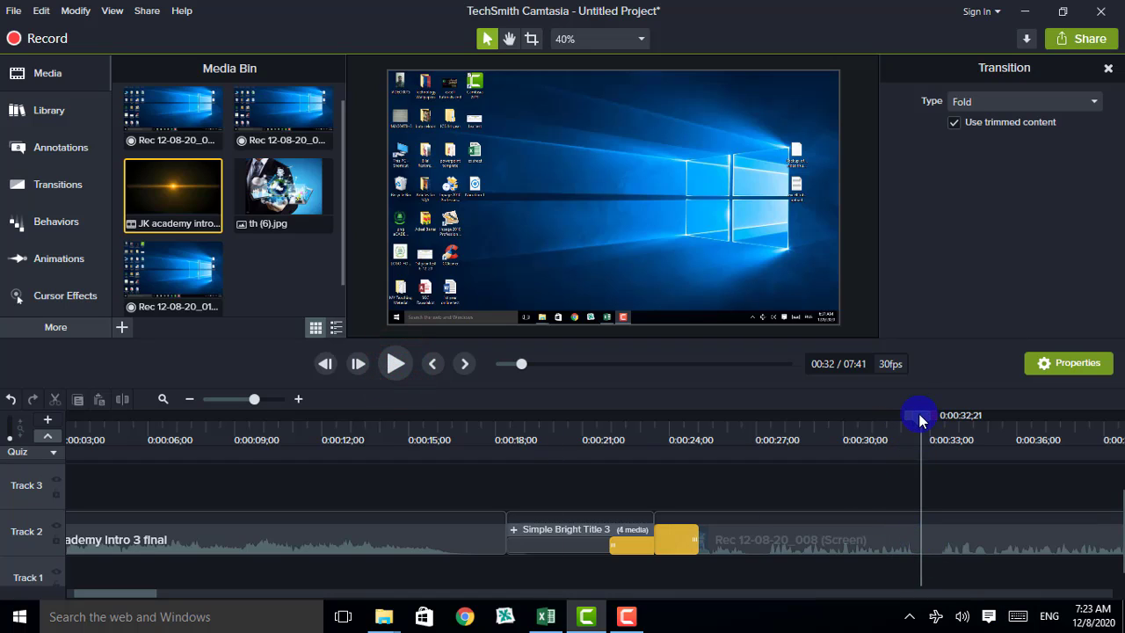
drag(920, 420, 882, 420)
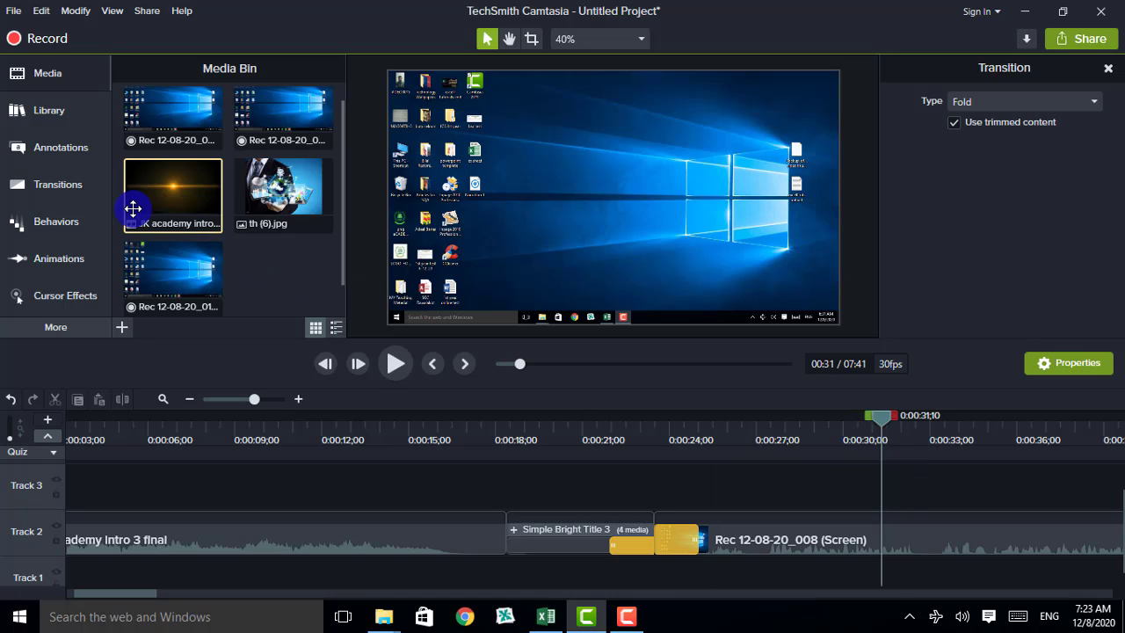
In the Library's Lower Thirds folder, preview the circleripple-01 animation and close the preview
click(19, 117)
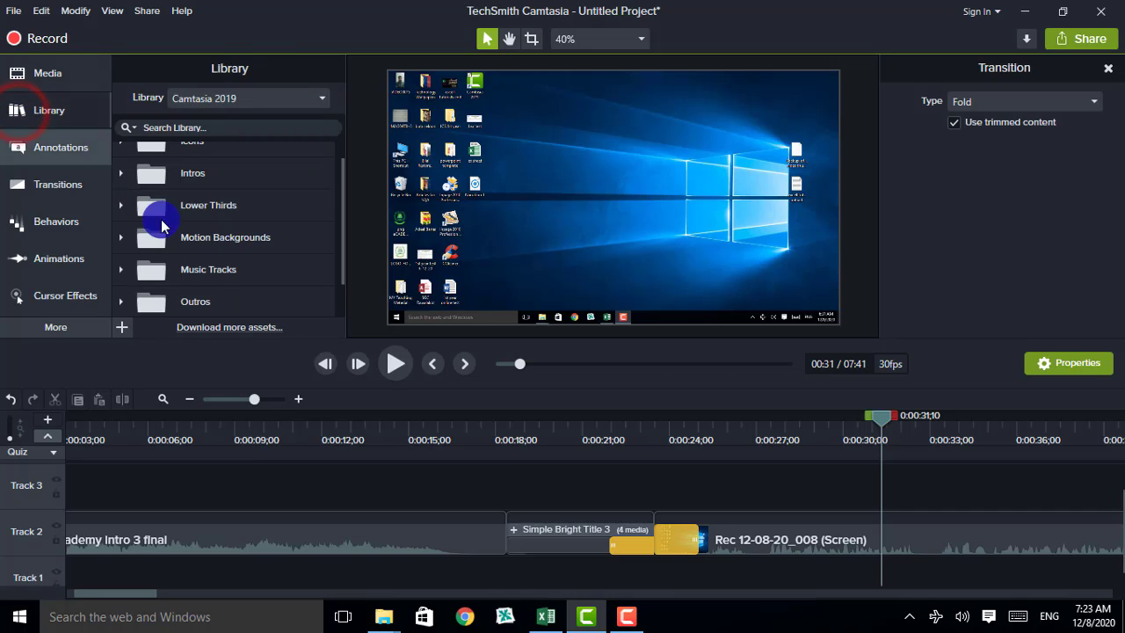
drag(341, 202, 343, 170)
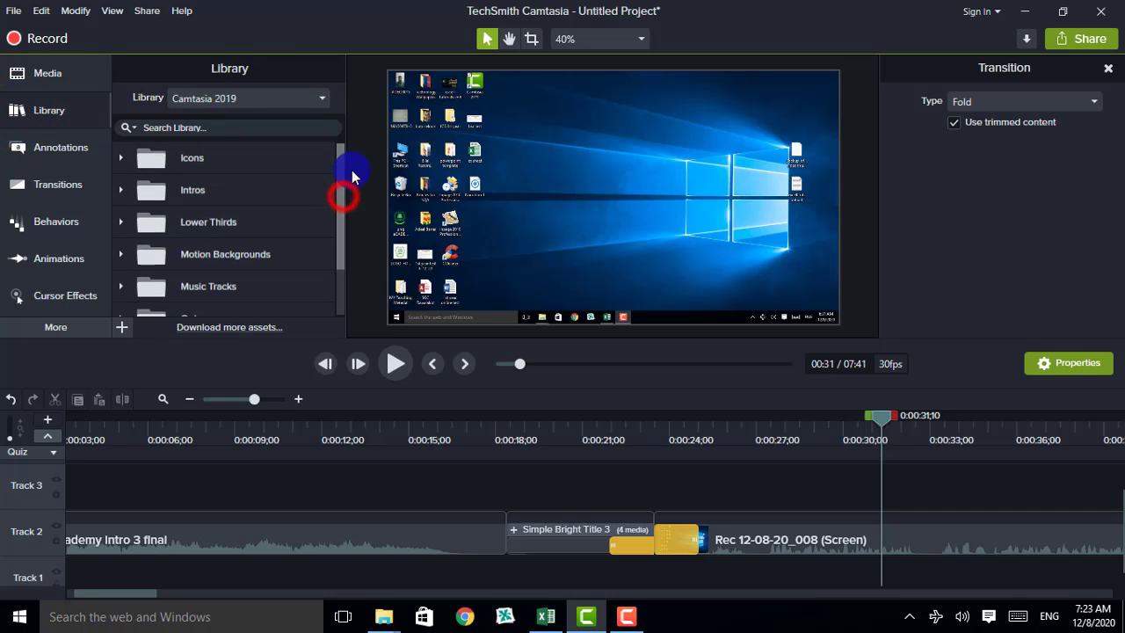
click(120, 224)
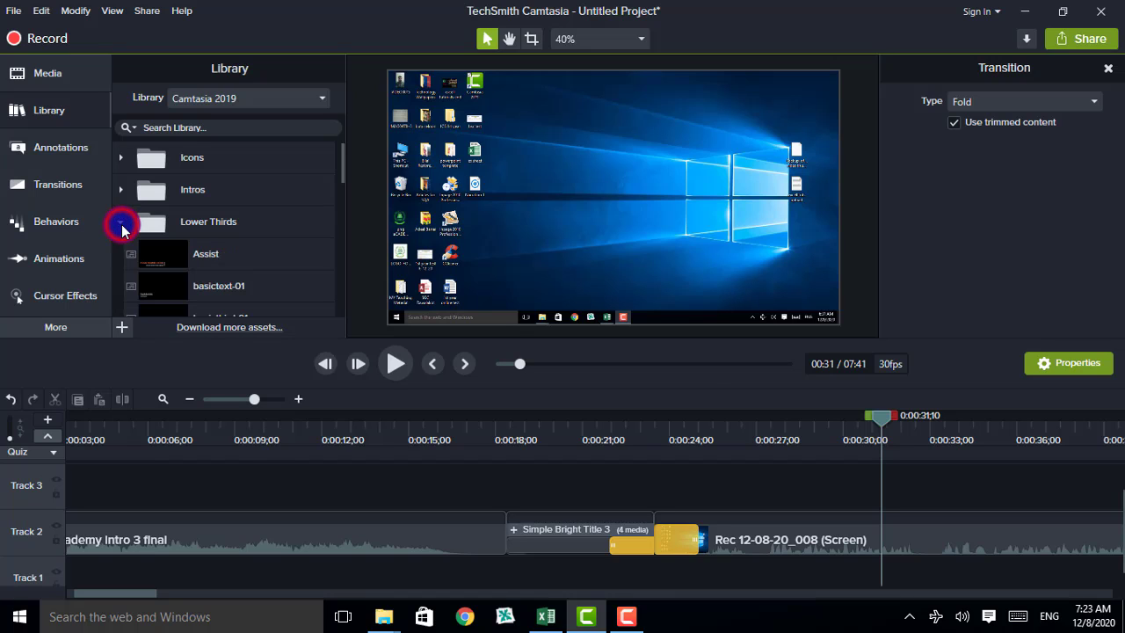
drag(344, 168, 176, 237)
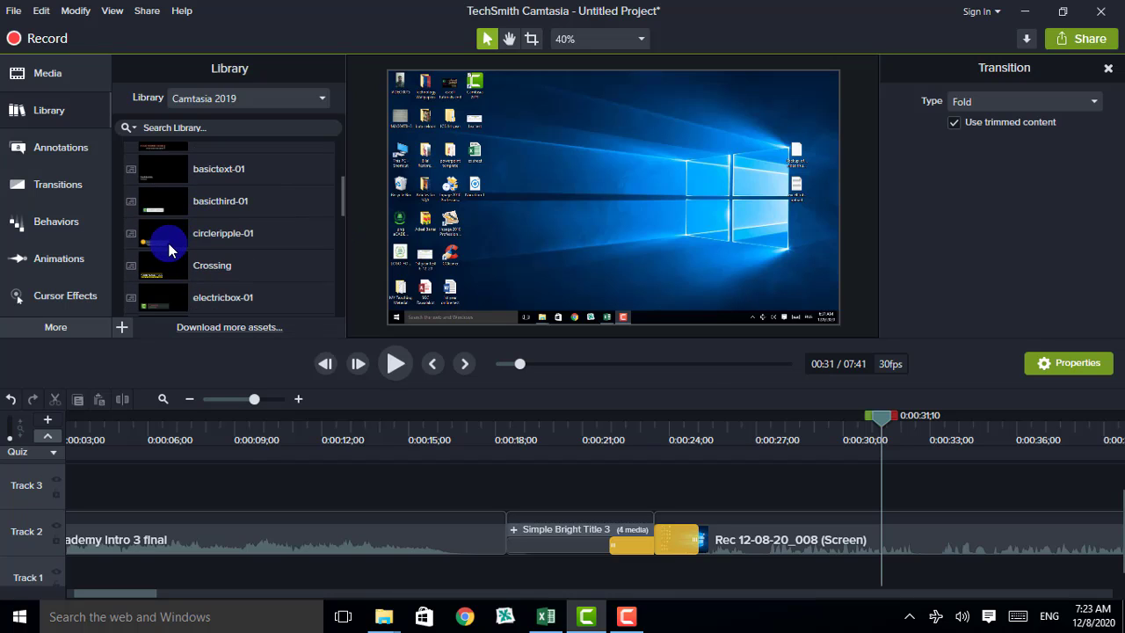
click(171, 250)
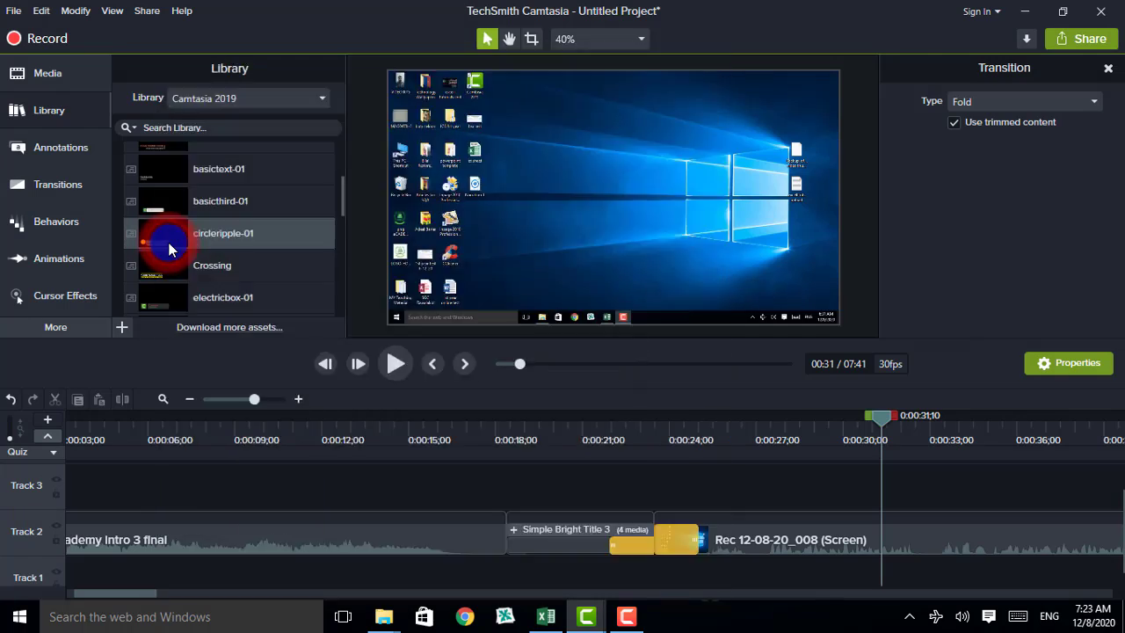
double_click(171, 251)
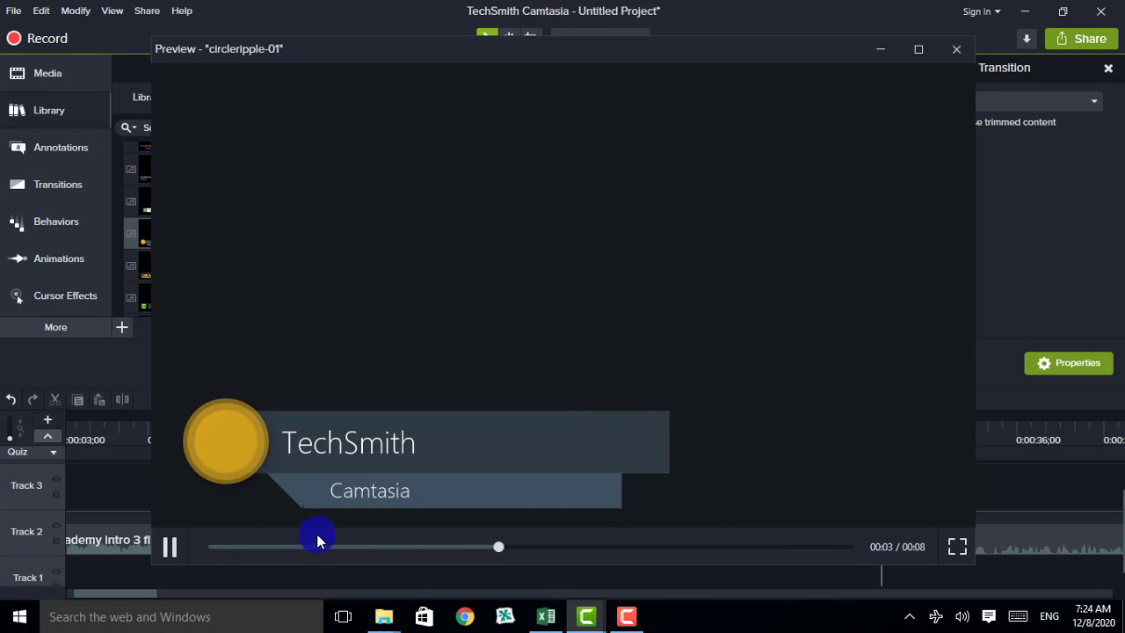
click(956, 49)
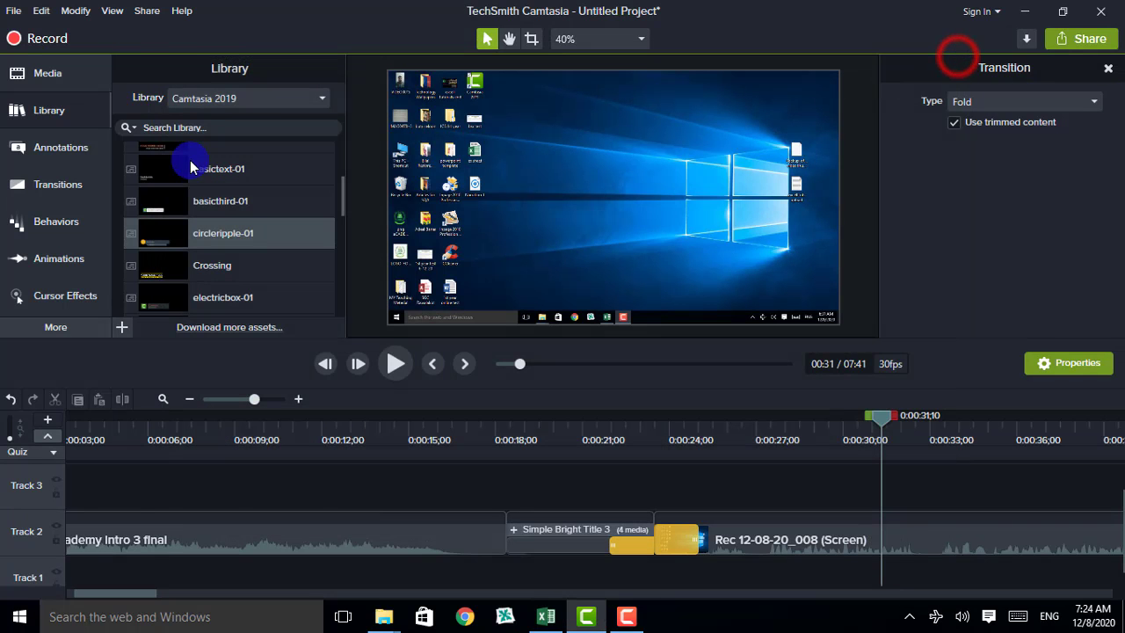
Drop circleripple-01 onto Track 3 at the playhead and trim it to about 6 seconds
drag(168, 231, 870, 530)
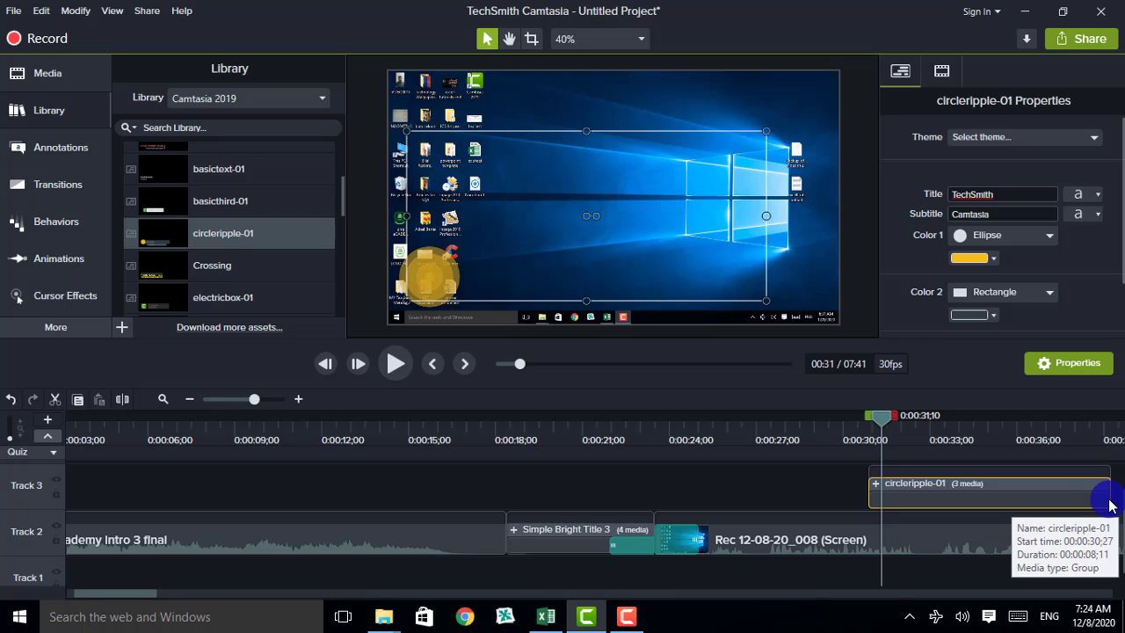
drag(1109, 495, 1013, 482)
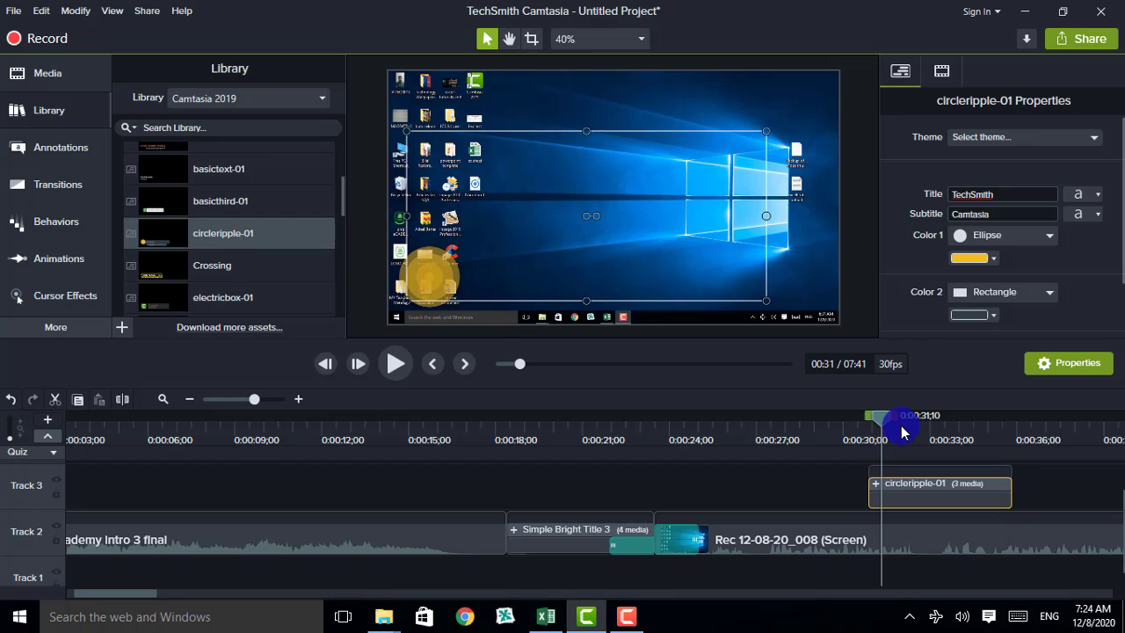
drag(879, 422, 854, 417)
Play the lower third from 0:00:30;11, then shrink it and move it toward the bottom-left corner
click(394, 365)
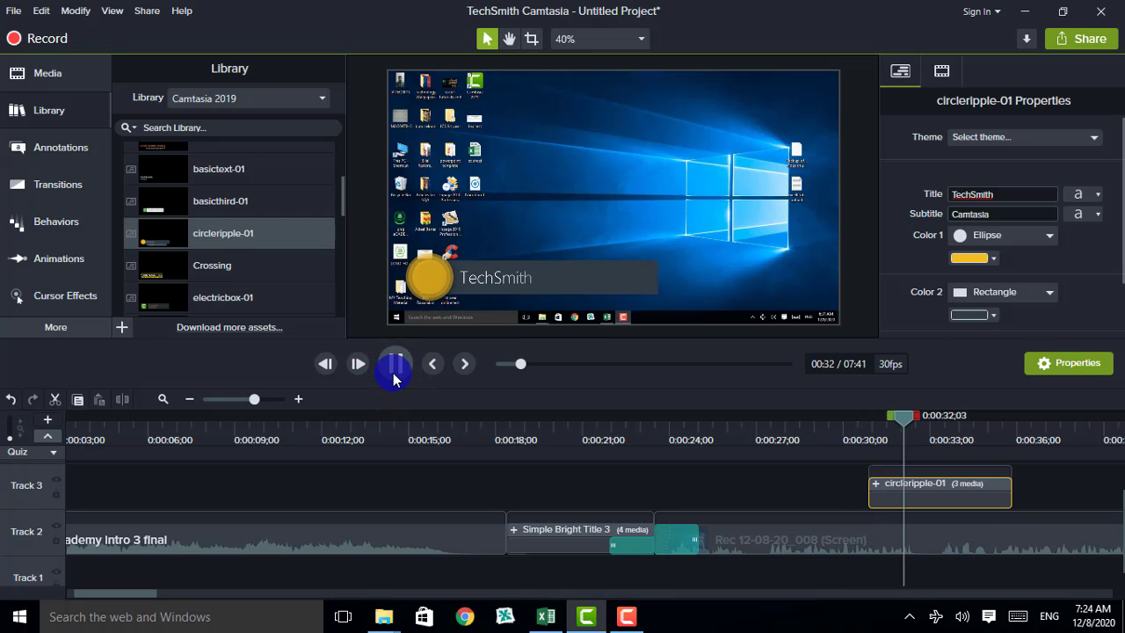
click(394, 369)
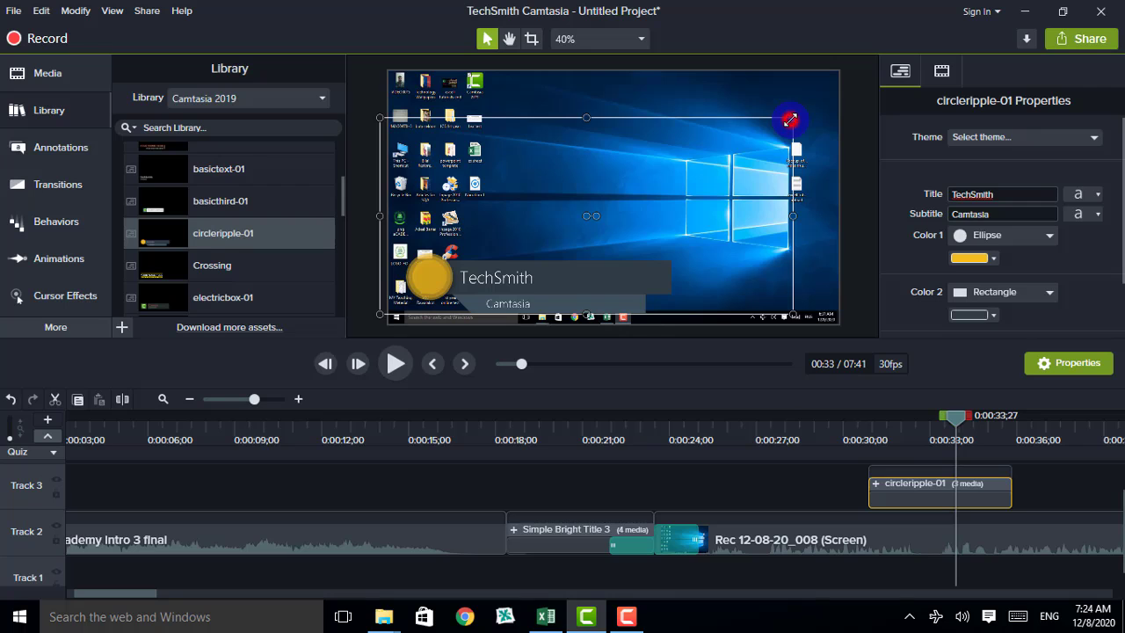
drag(790, 118, 640, 199)
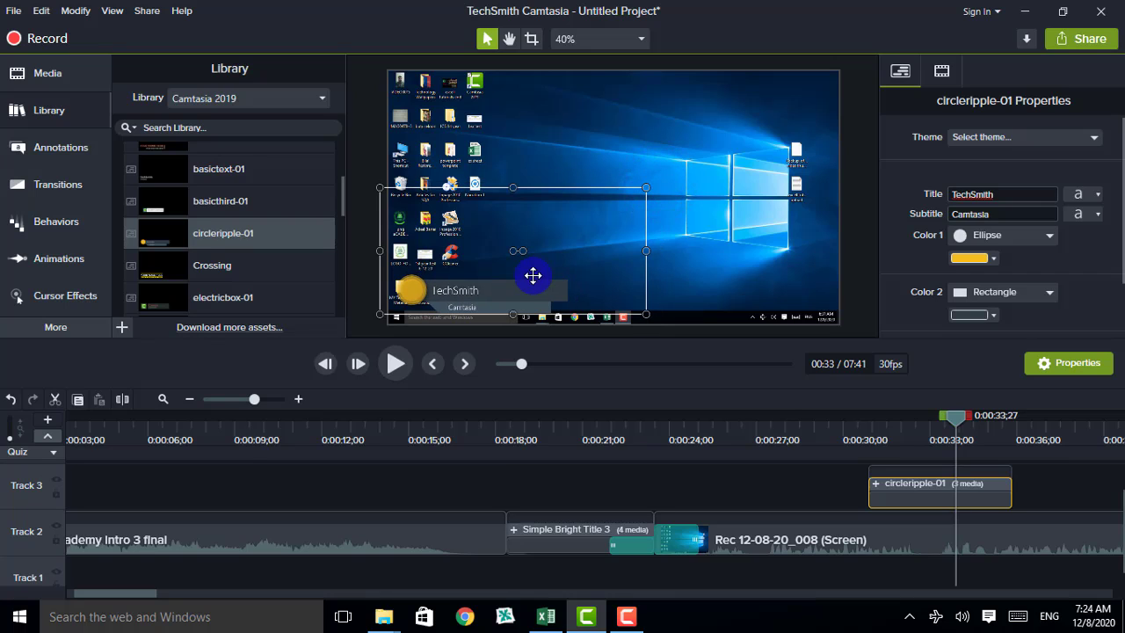
mouse_move(515, 287)
mouse_down()
mouse_move(497, 282)
mouse_move(508, 281)
mouse_up()
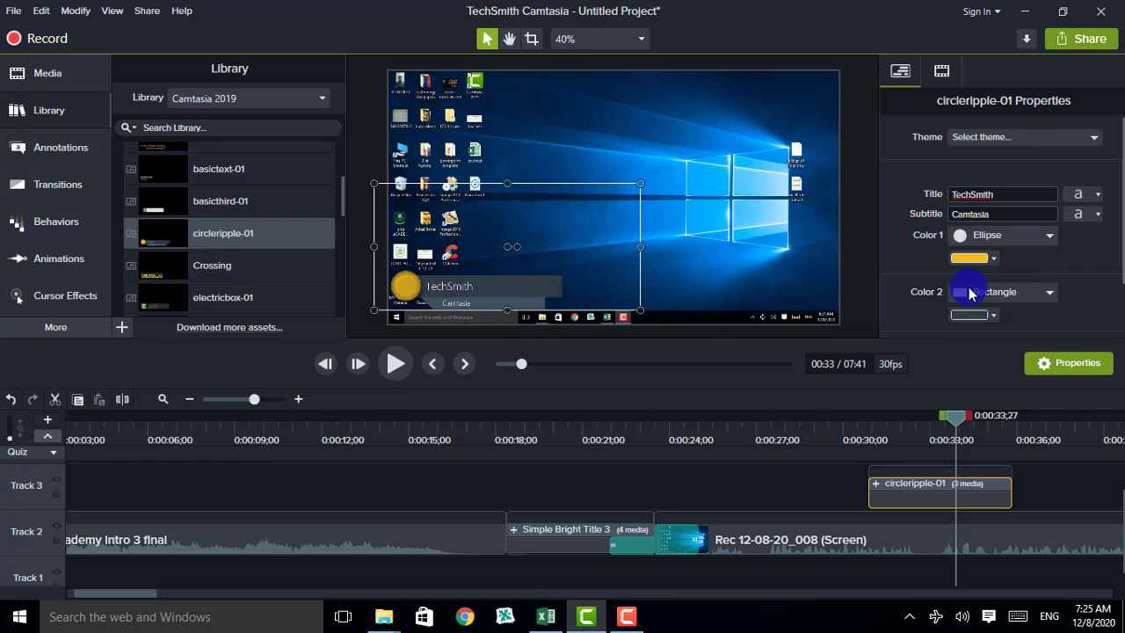
Replace title 'TechSmith' with the person's full name and subtitle 'Camtasia' with their e-mail and phone number
double_click(999, 195)
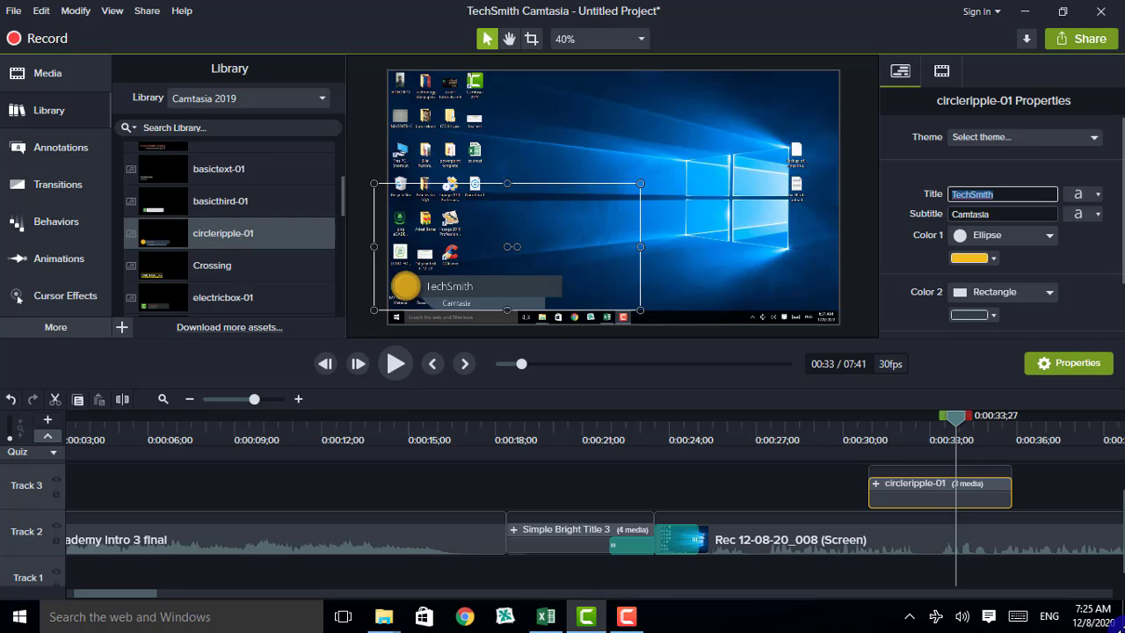
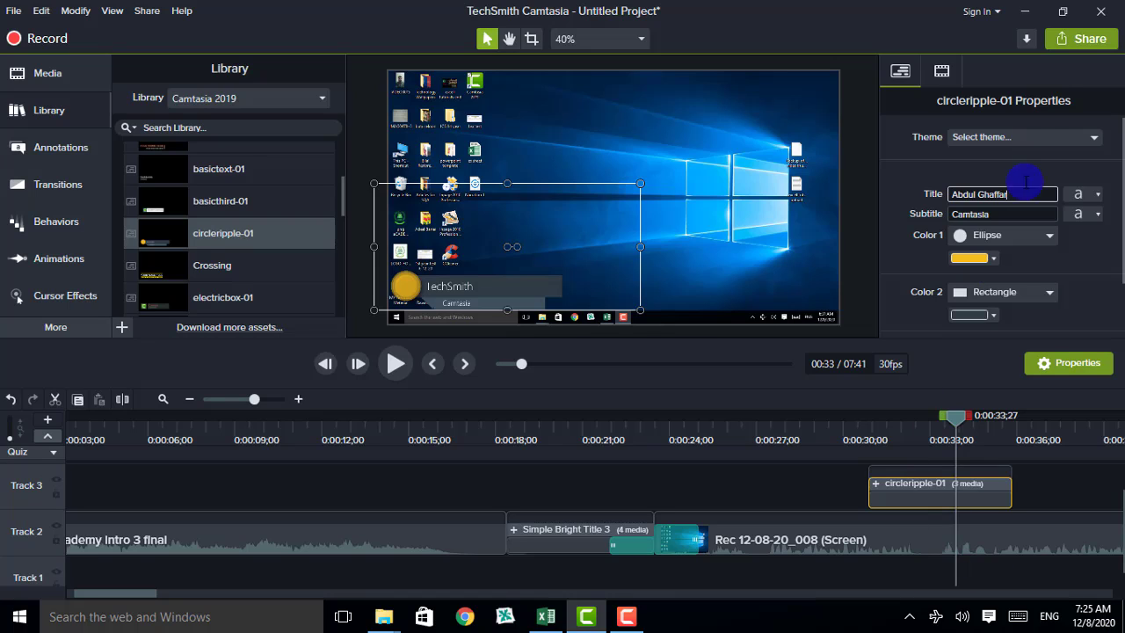
double_click(1000, 214)
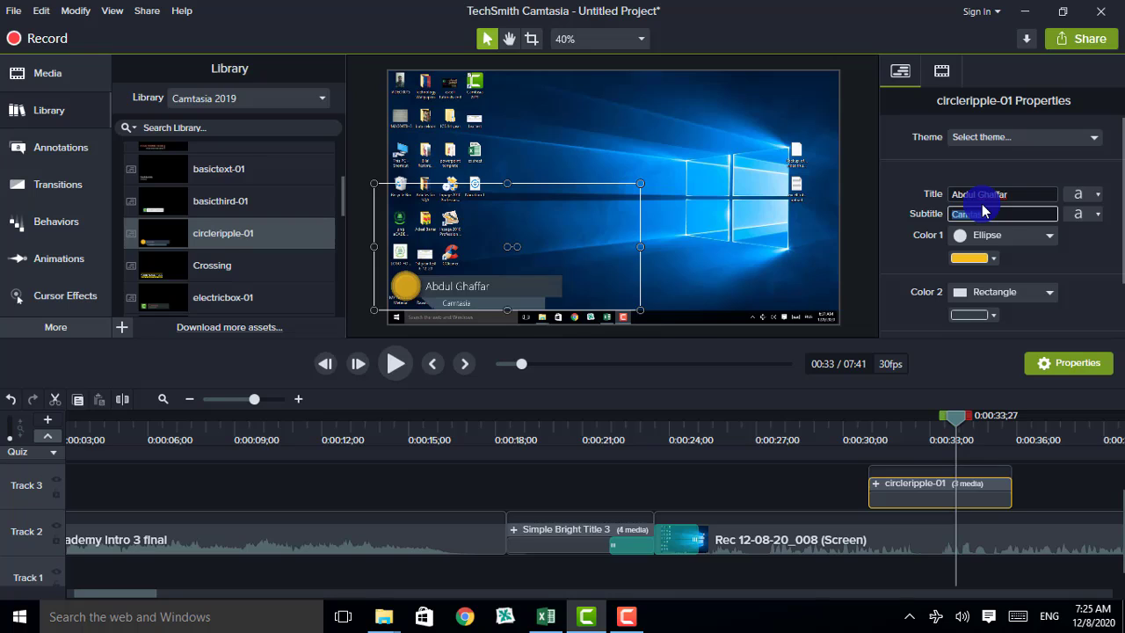
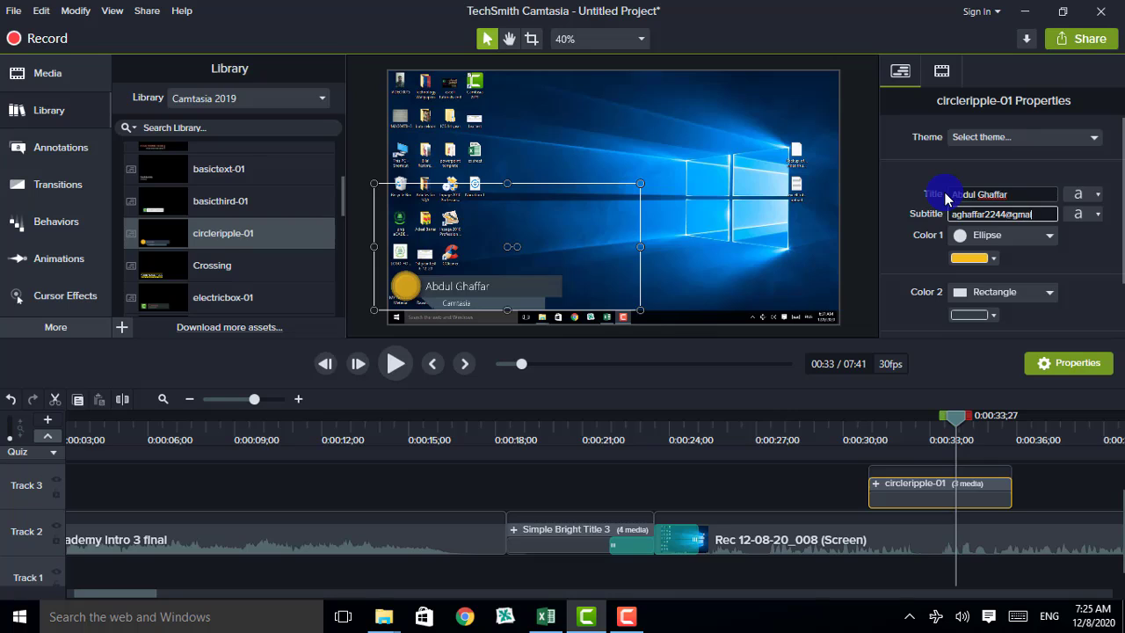
text( I)
text( 0340)
key(BackSpace)
key(BackSpace)
key(BackSpace)
key(BackSpace)
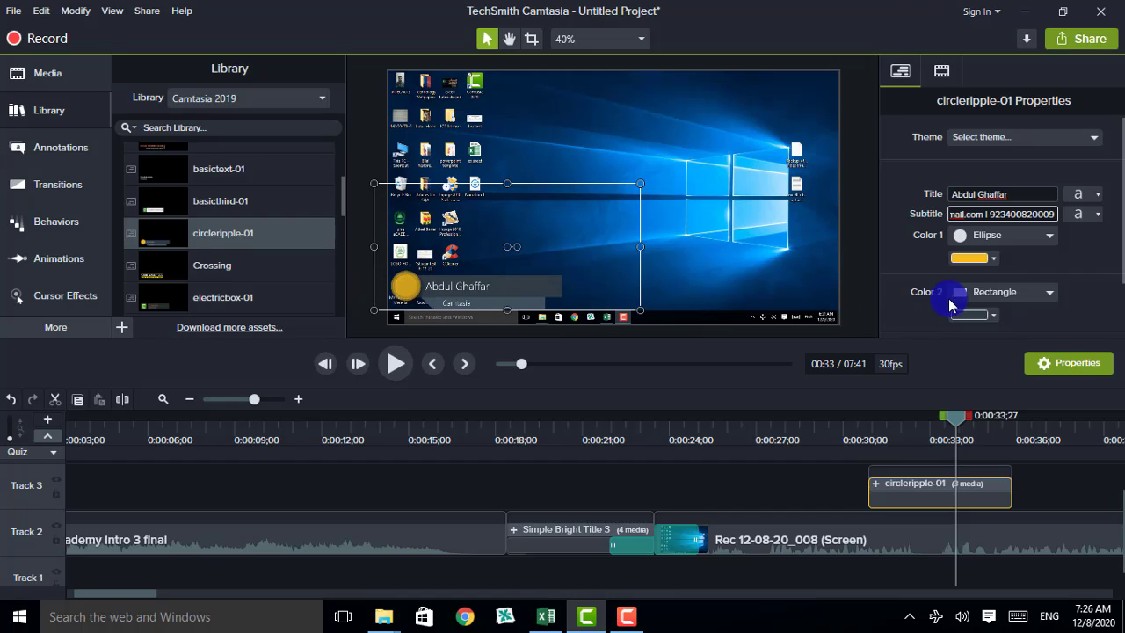
Change the circle's Color 1 to a vivid blue, #0D2EF7
click(997, 261)
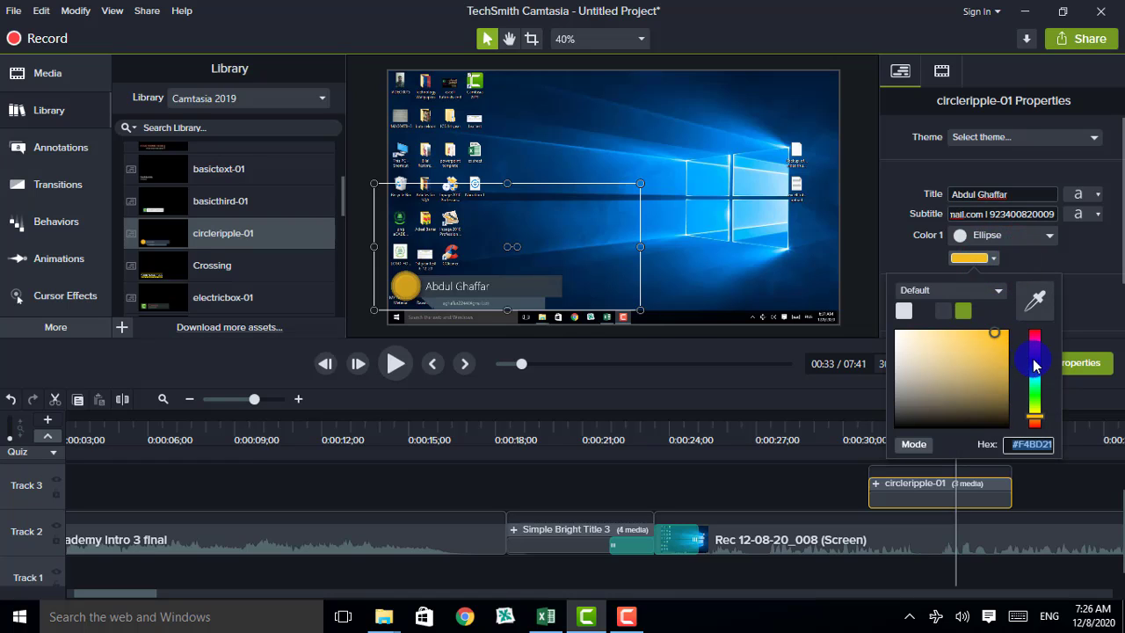
click(1034, 356)
click(1035, 397)
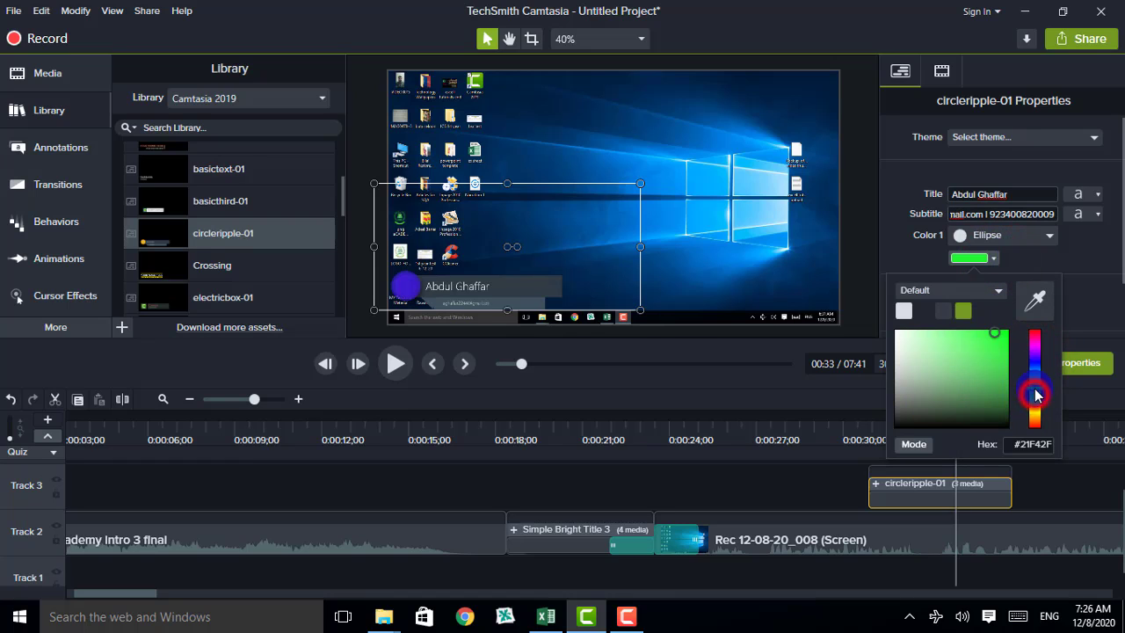
click(1002, 338)
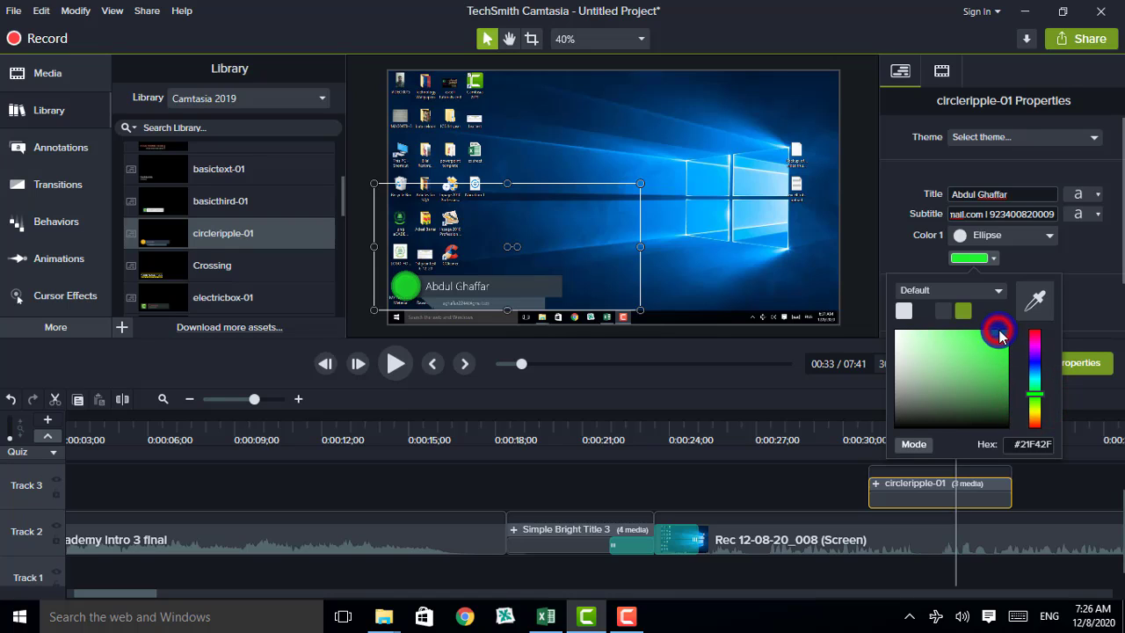
drag(1002, 338, 1006, 337)
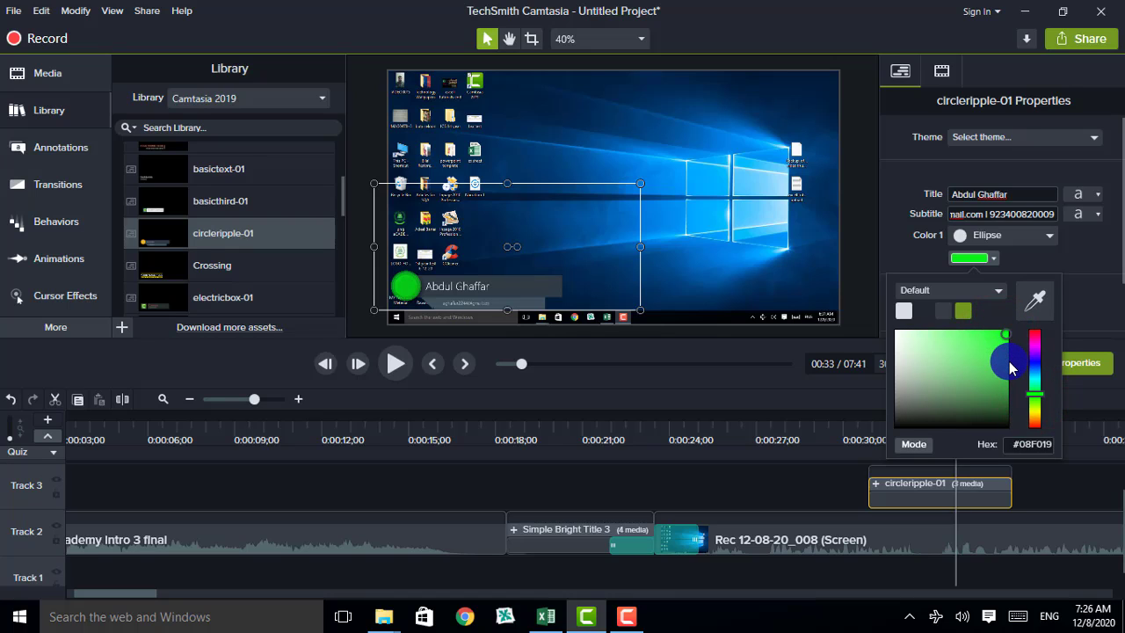
click(1036, 364)
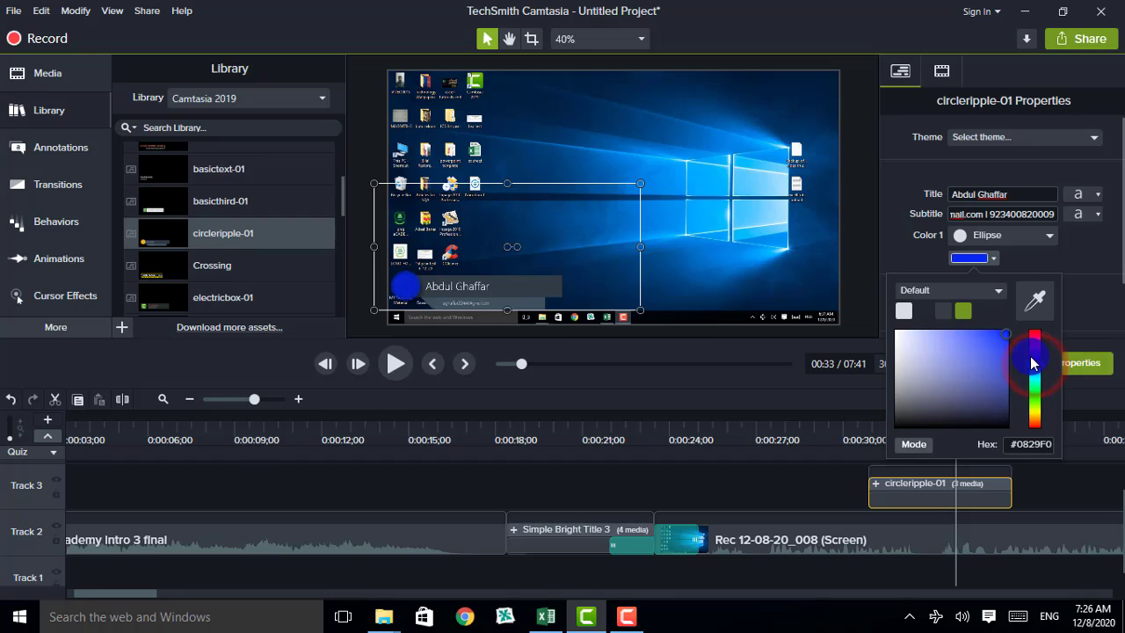
click(1007, 339)
drag(1007, 339, 1004, 335)
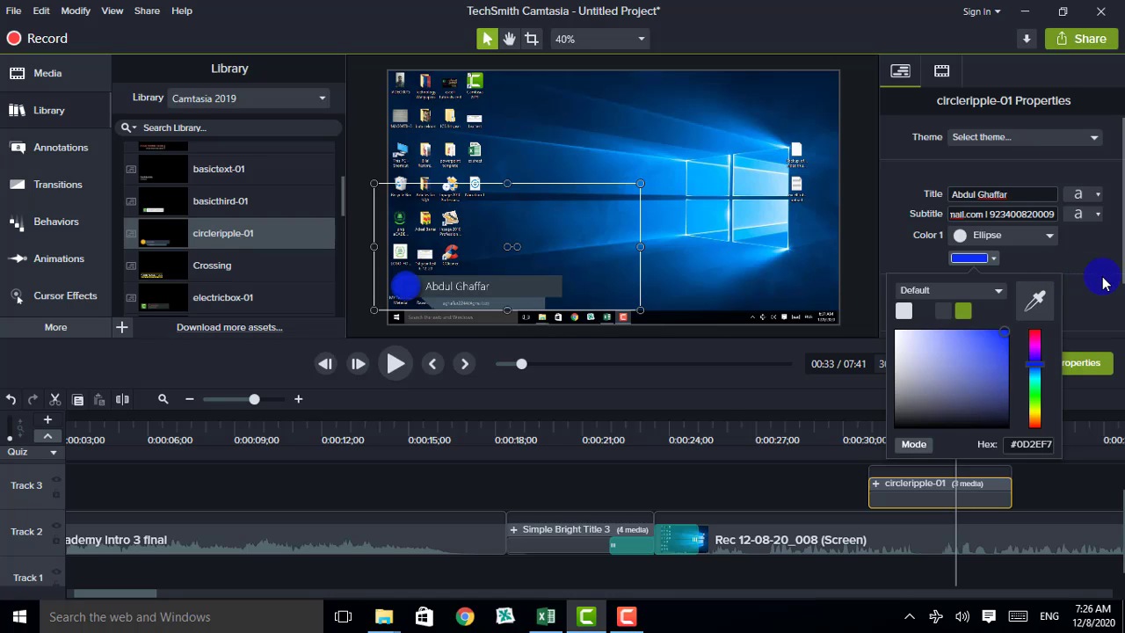
click(1100, 242)
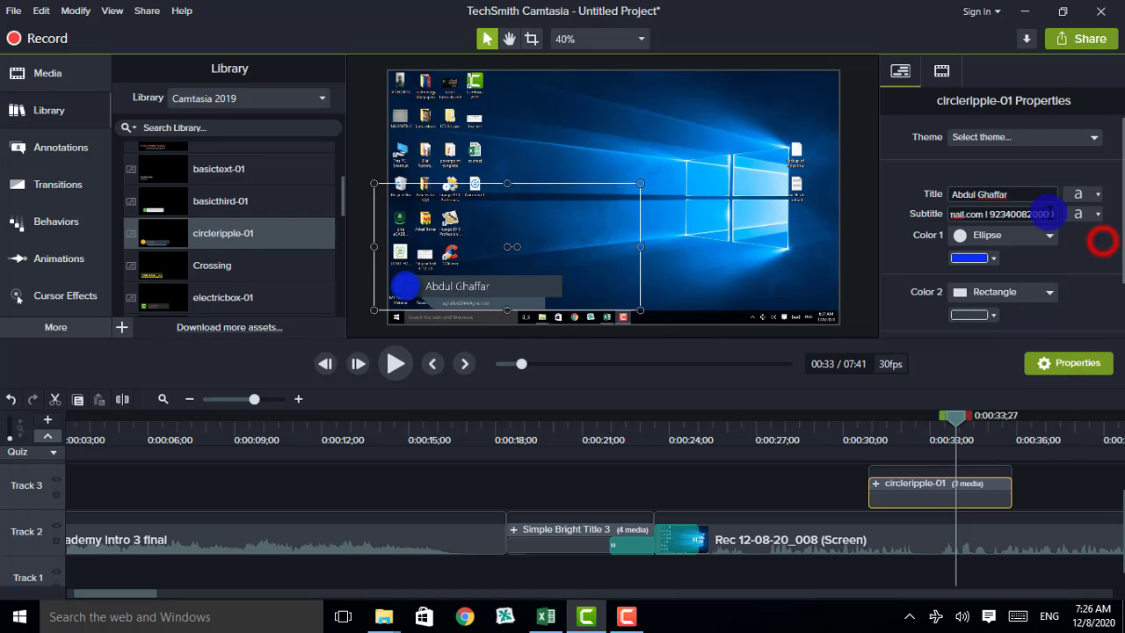
Set the lower third's title font to Aliena
click(1083, 195)
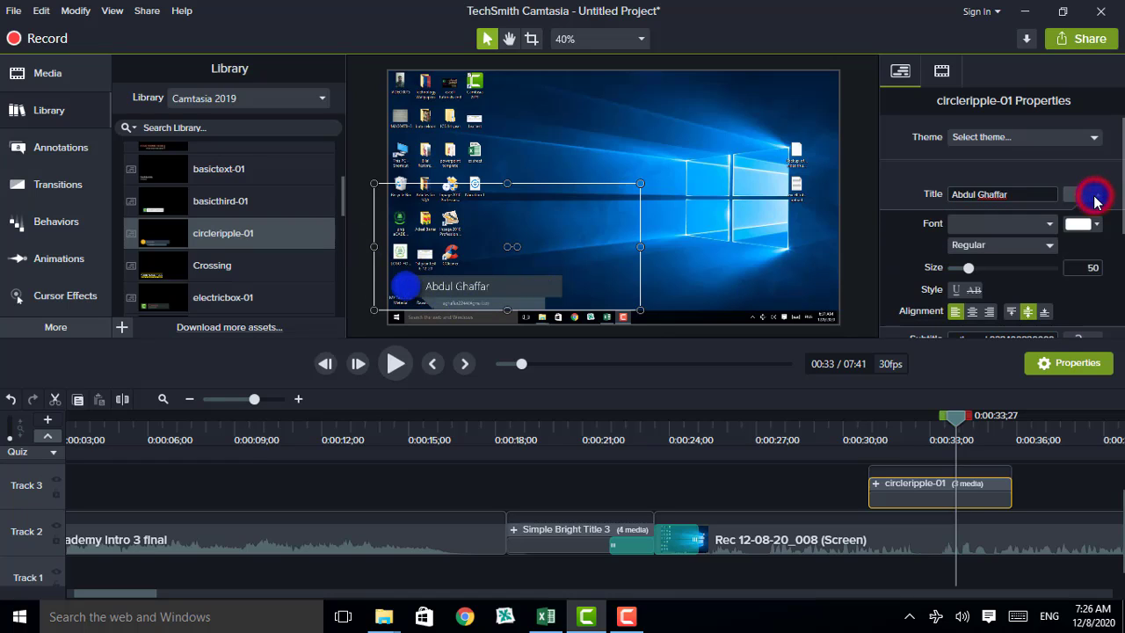
click(1055, 246)
click(1051, 226)
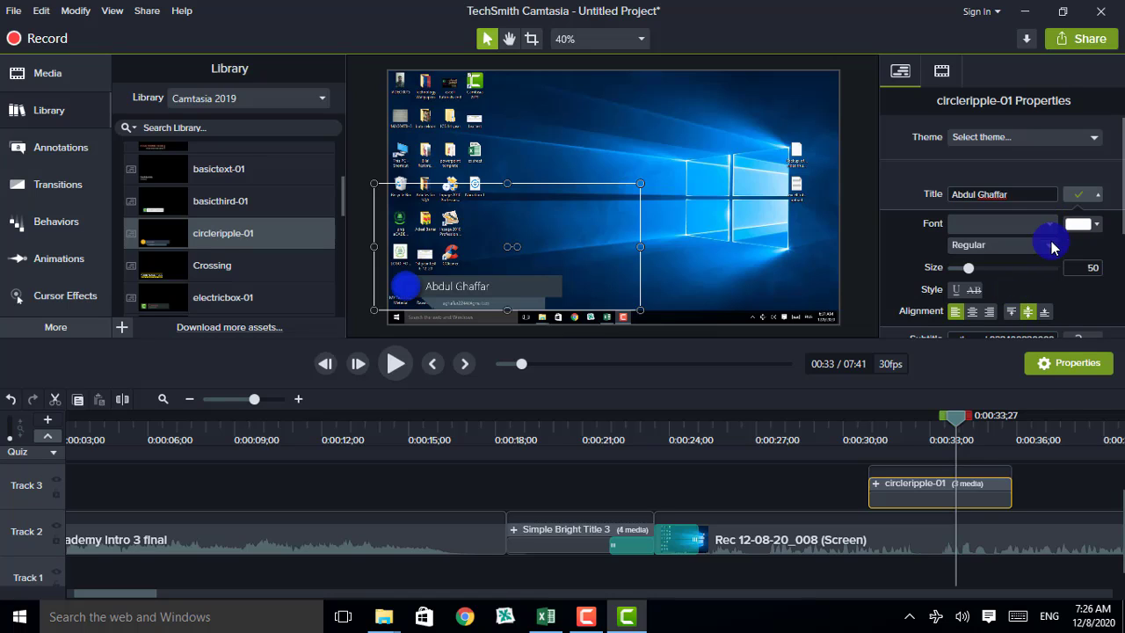
click(1051, 227)
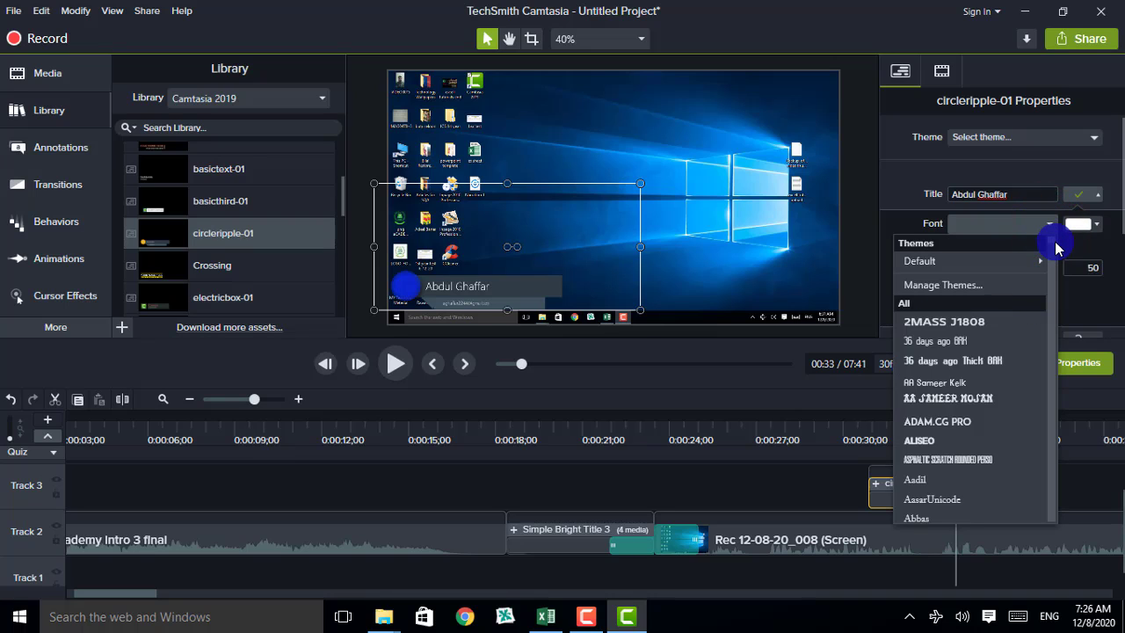
drag(1056, 247, 1059, 285)
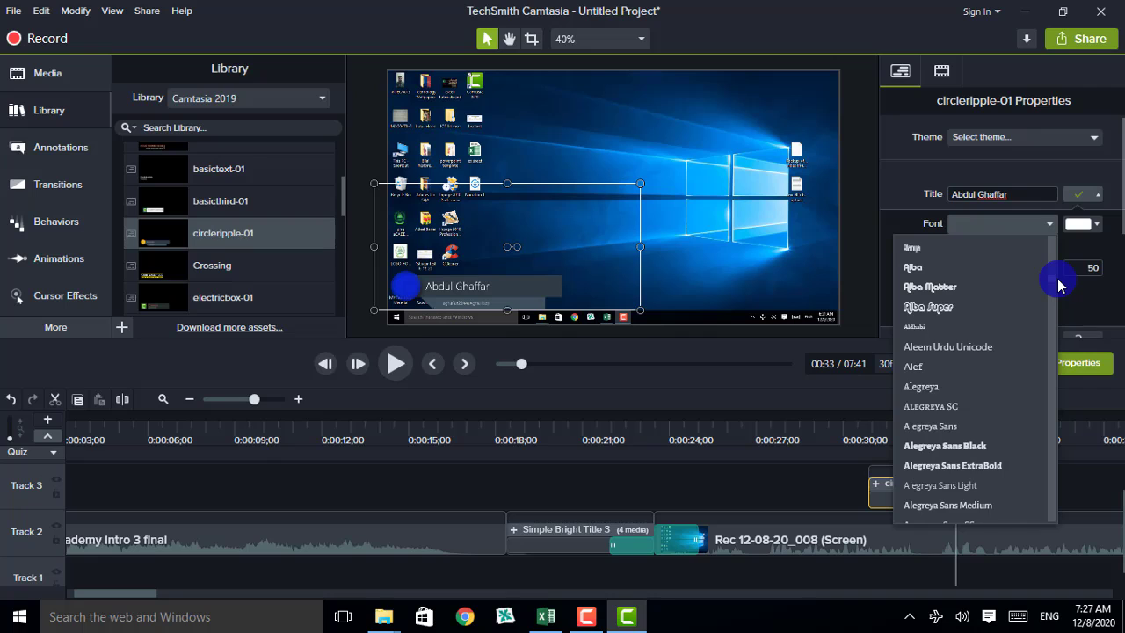
drag(1059, 286, 1059, 292)
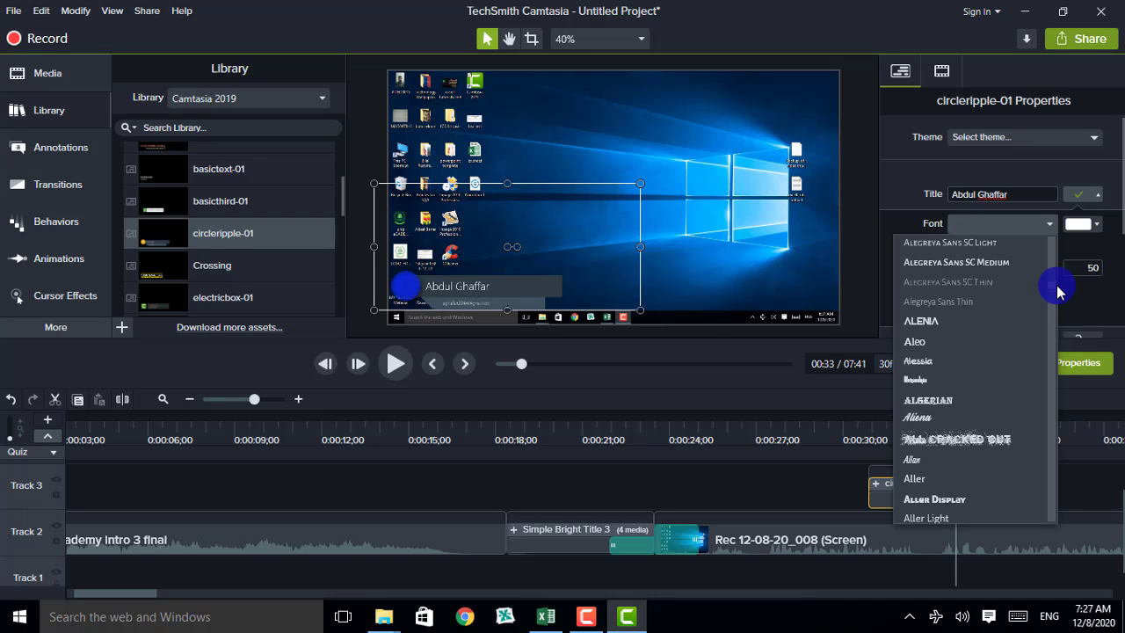
click(933, 419)
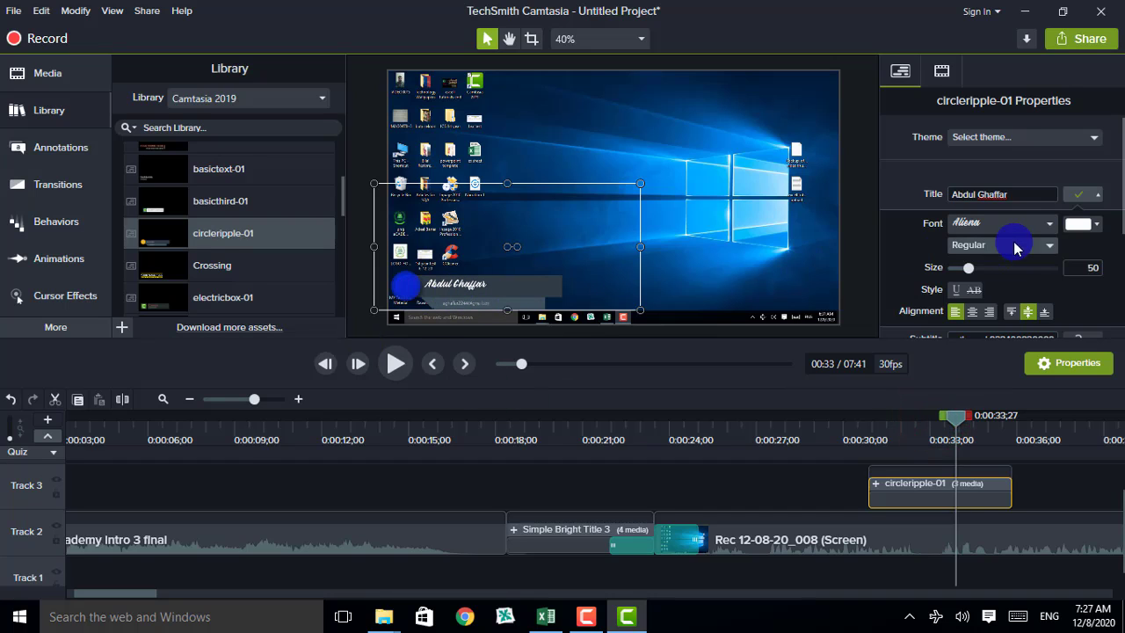
Reopen the title font list and scroll down through it to find a different font
click(1050, 224)
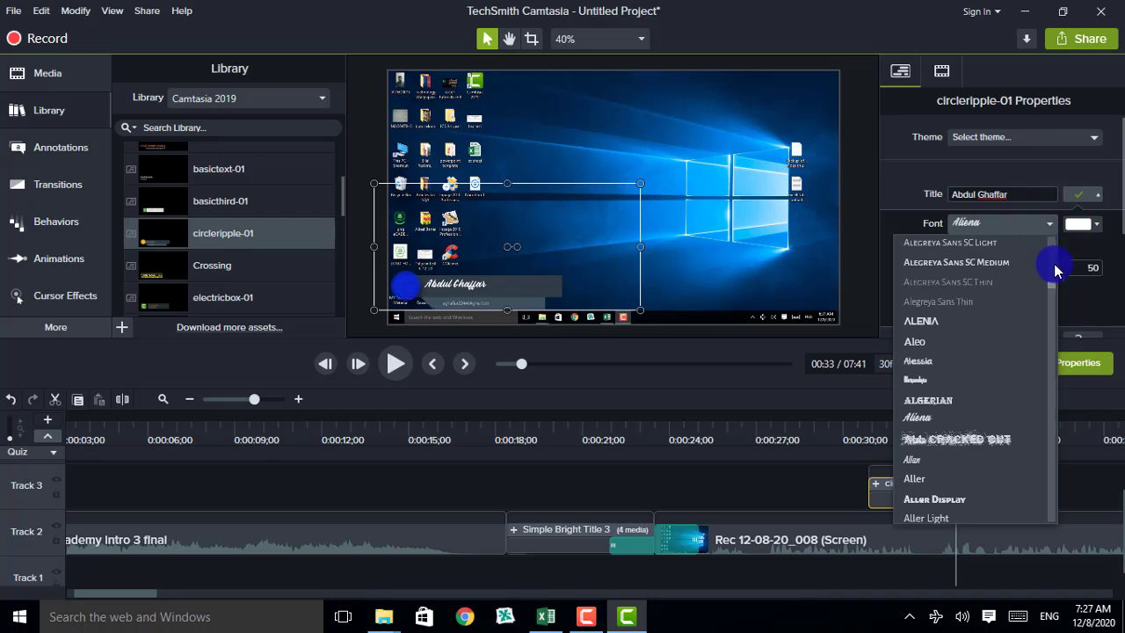
scroll(1050, 290, down, 3)
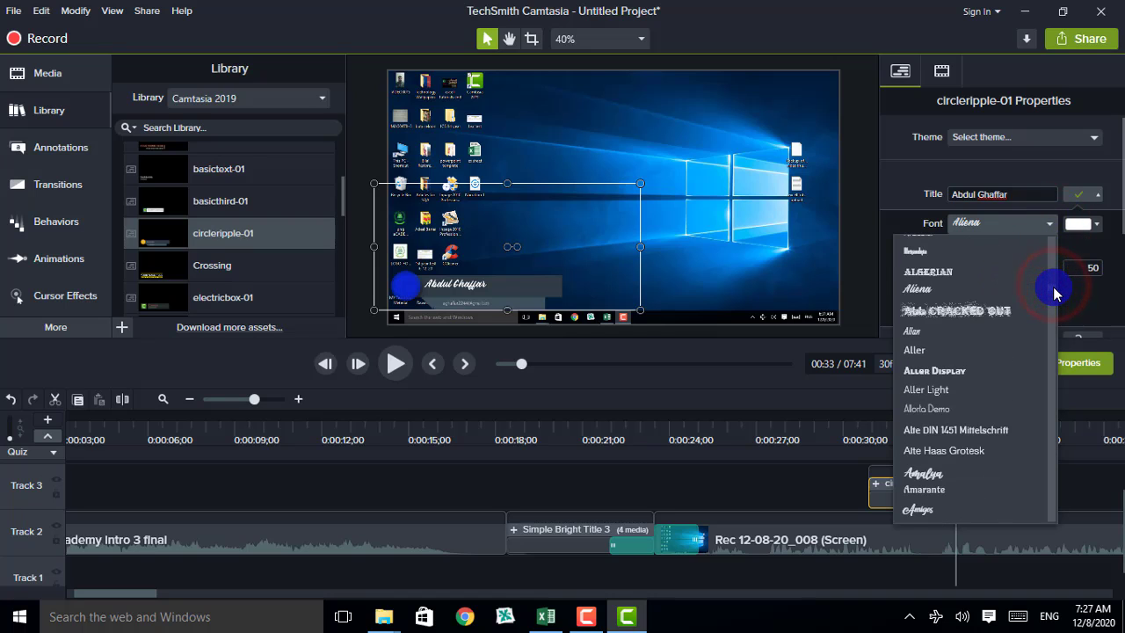
scroll(1056, 295, down, 2)
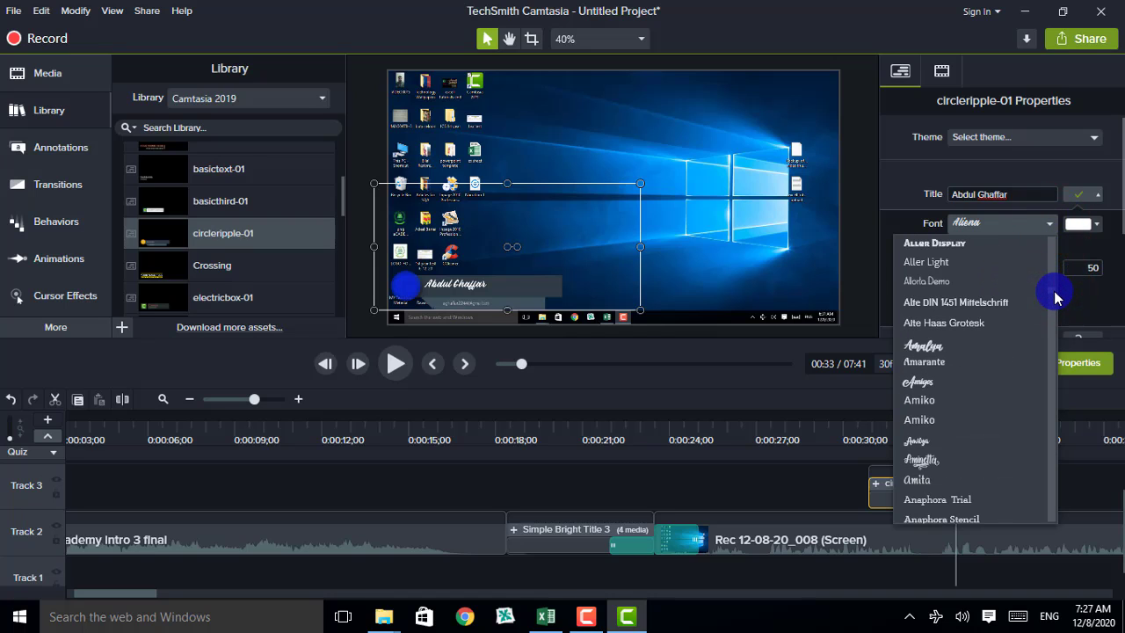
scroll(1054, 299, down, 8)
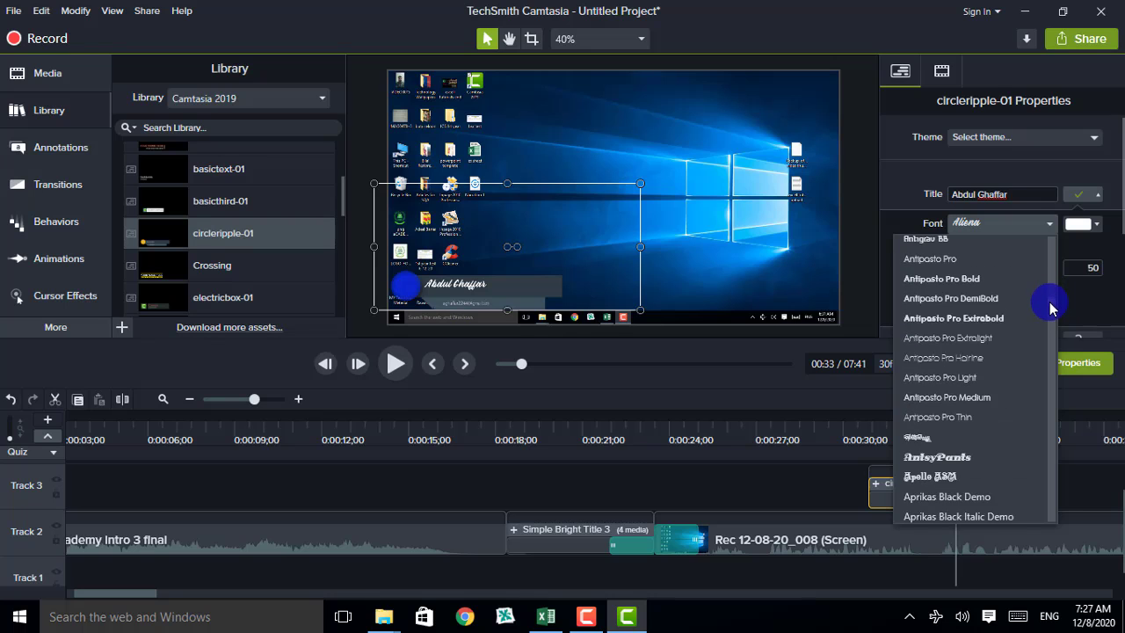
scroll(1052, 308, down, 6)
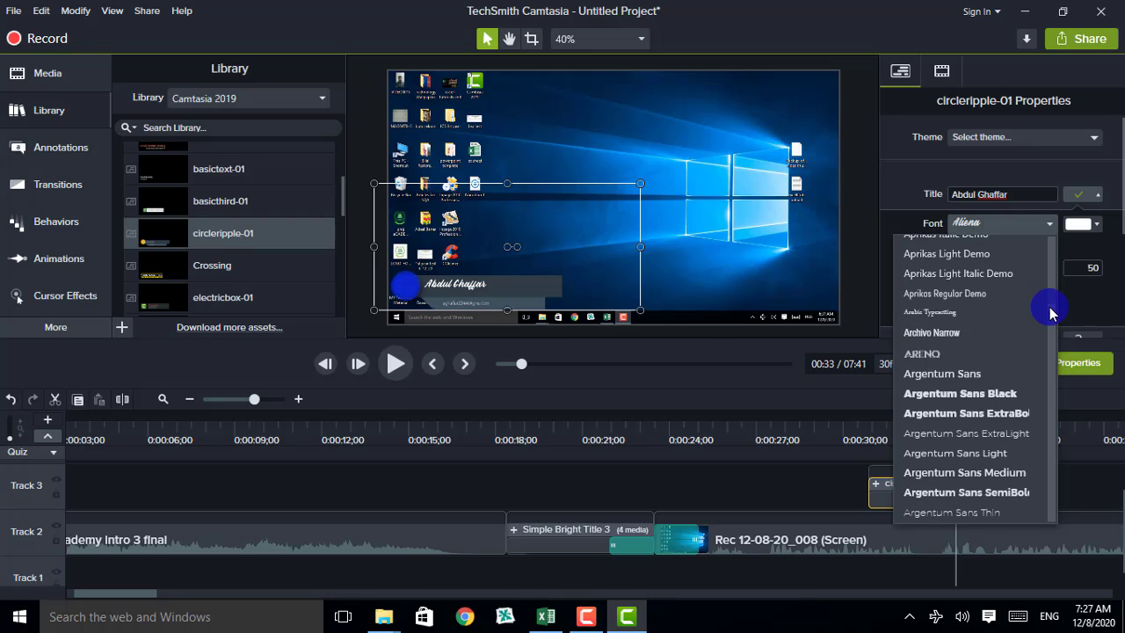
scroll(1052, 314, down, 2)
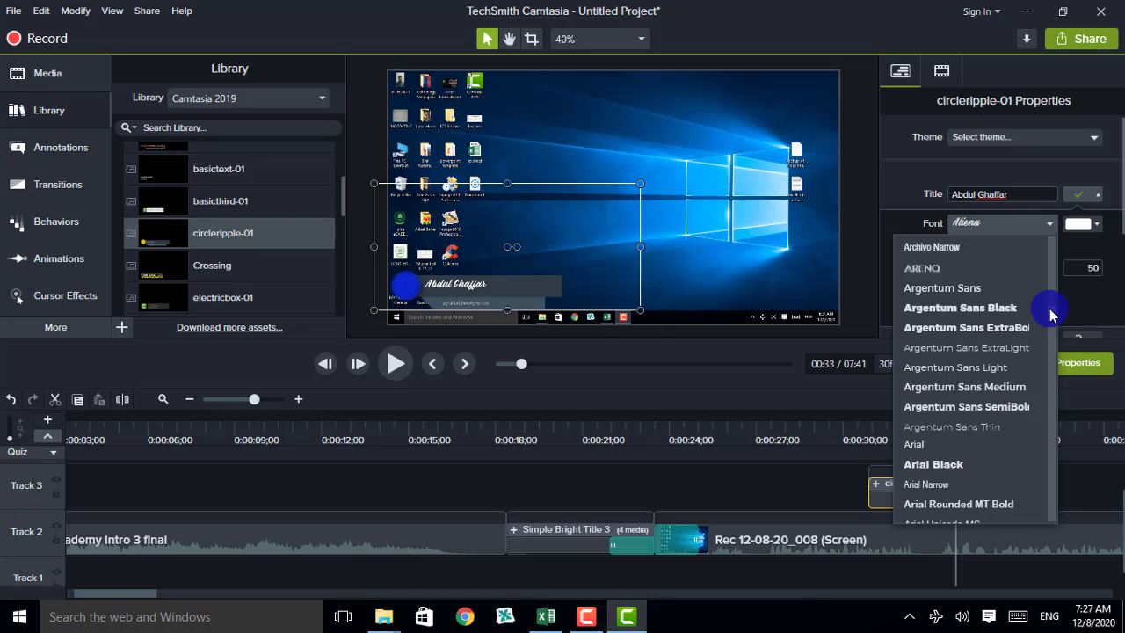
Switch the title to Argentum Sans Medium at size 52, keeping it left-aligned
click(983, 387)
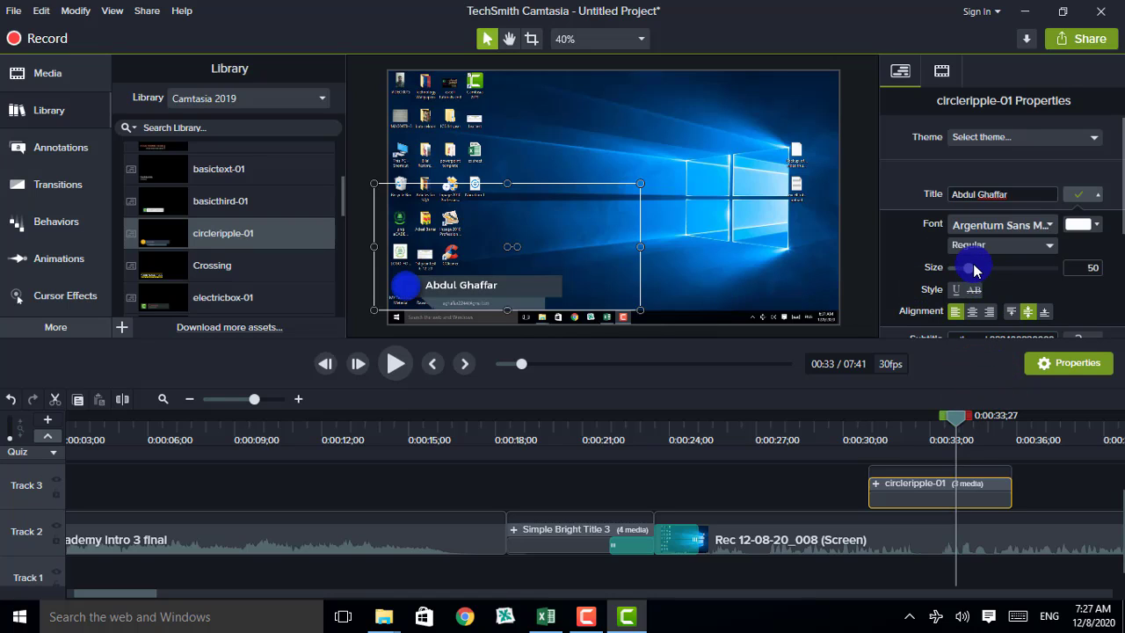
mouse_move(971, 274)
mouse_down()
mouse_move(981, 273)
mouse_move(970, 273)
mouse_up()
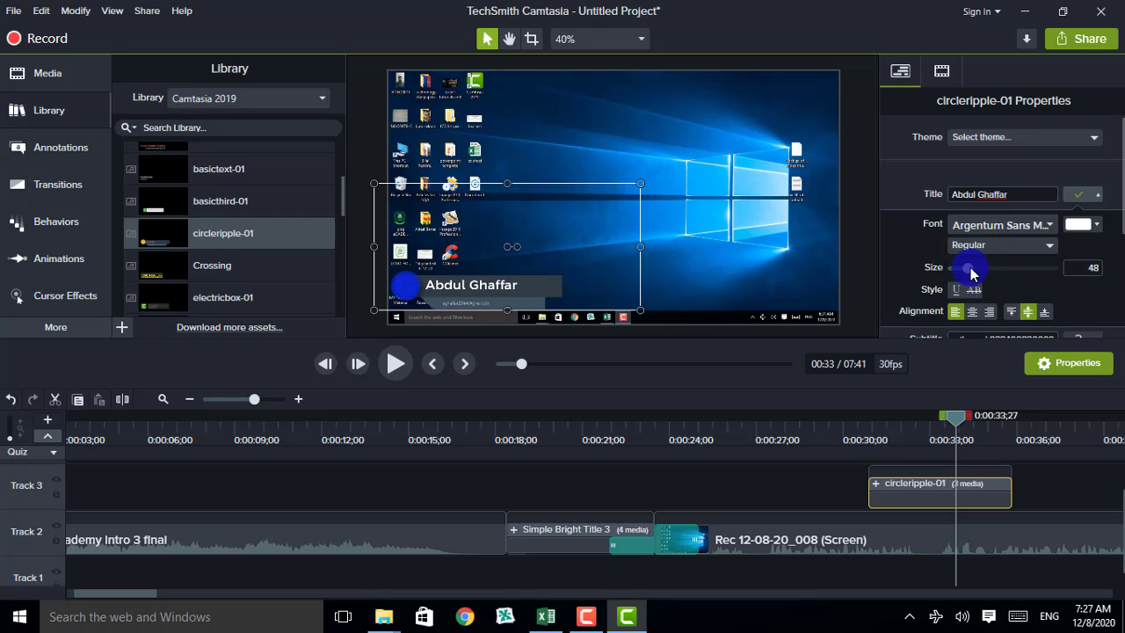
click(971, 313)
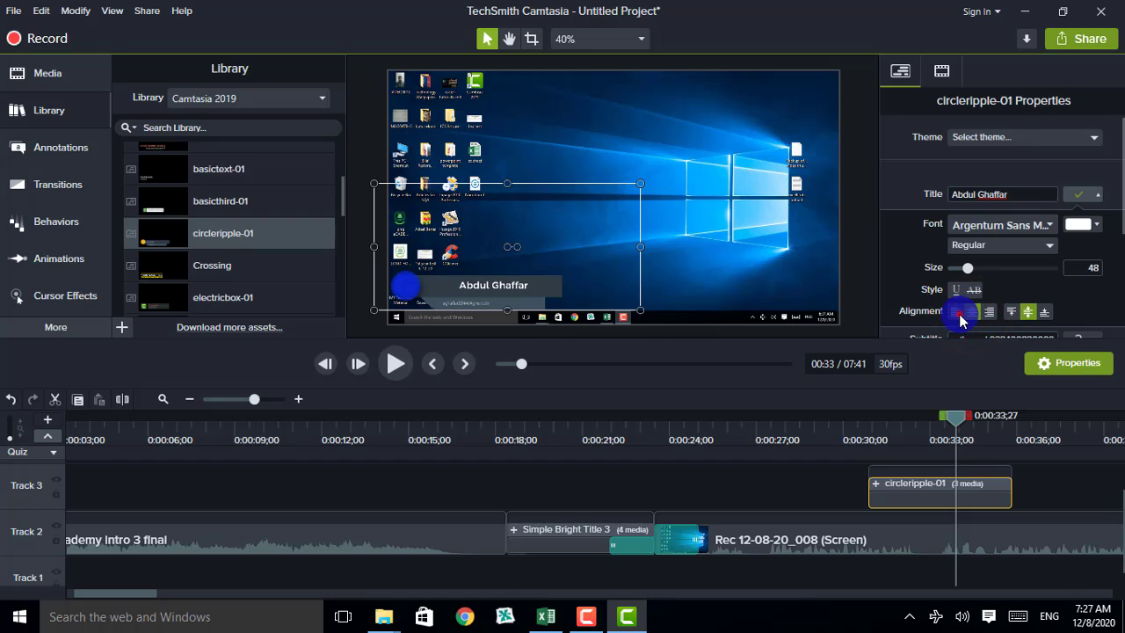
click(957, 313)
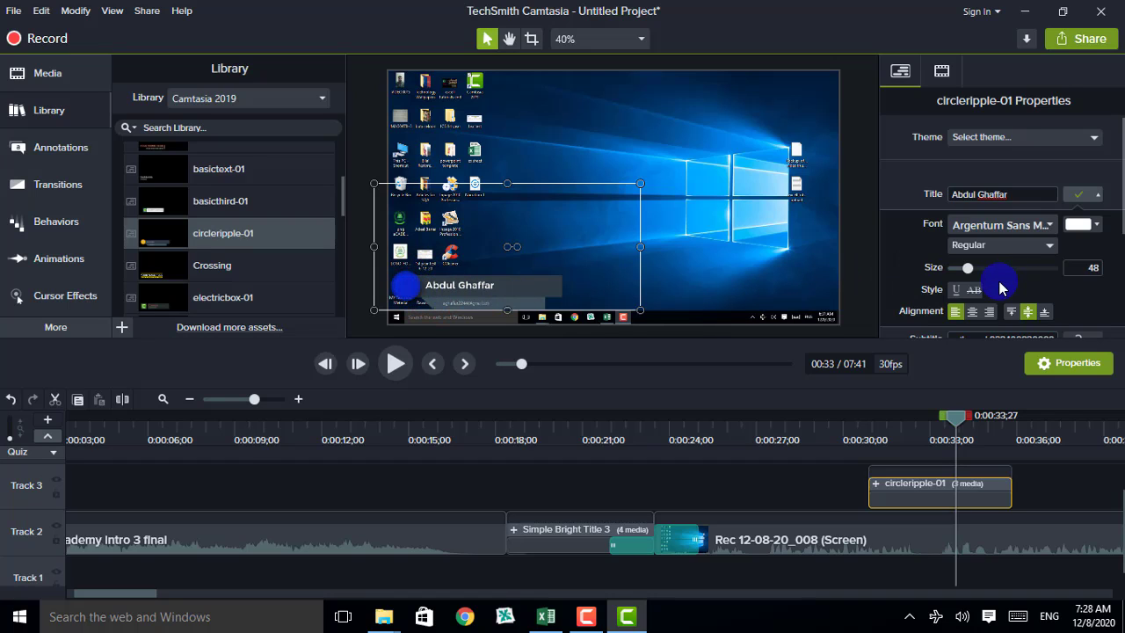
drag(968, 268, 970, 275)
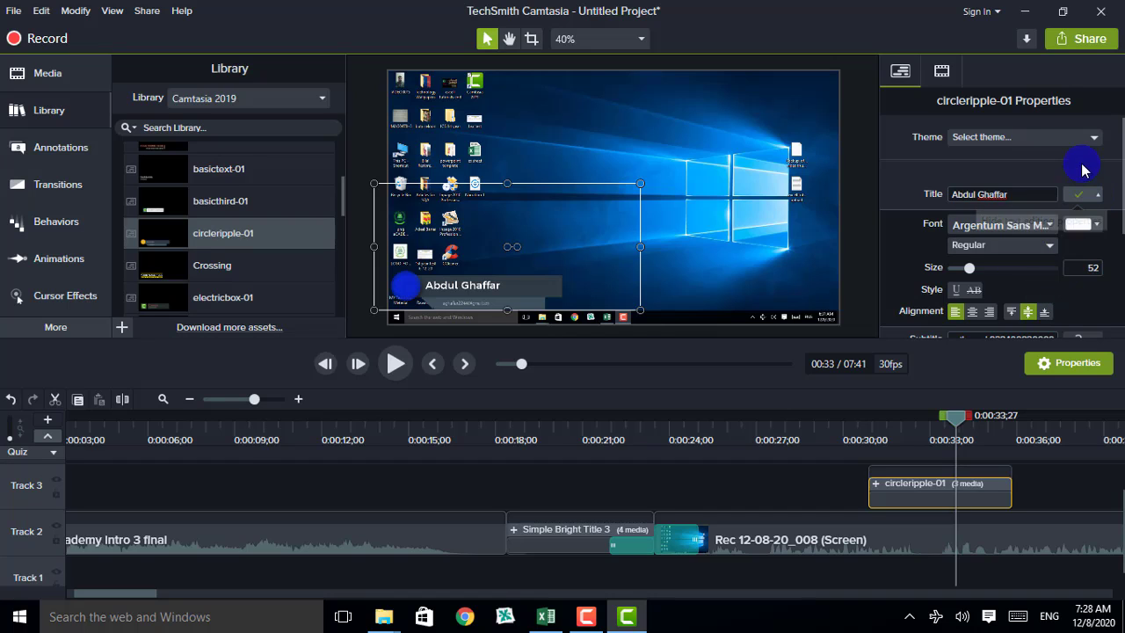
Enlarge the lower third's subtitle text from 34 to 52, then rewind slightly to replay it
click(849, 209)
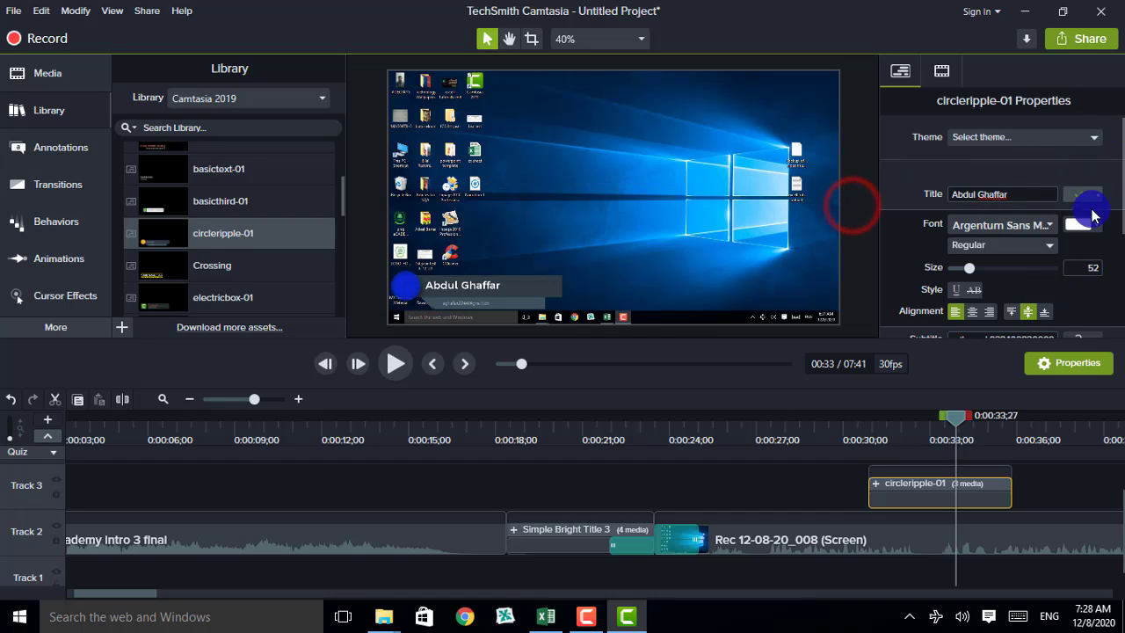
click(484, 281)
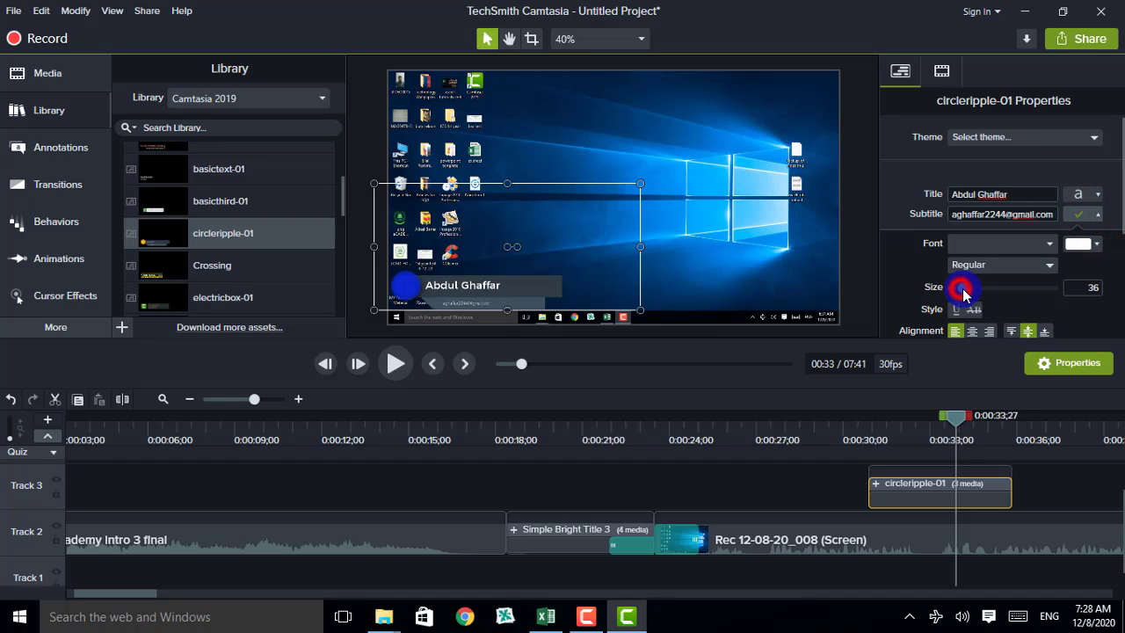
drag(963, 293, 966, 295)
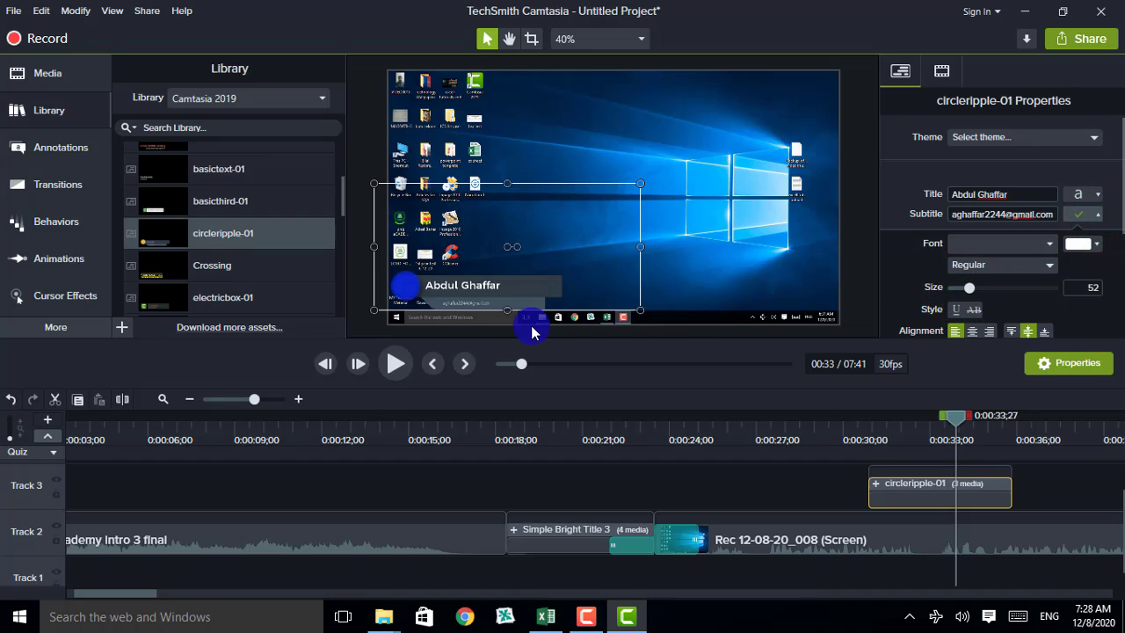
drag(523, 367, 520, 364)
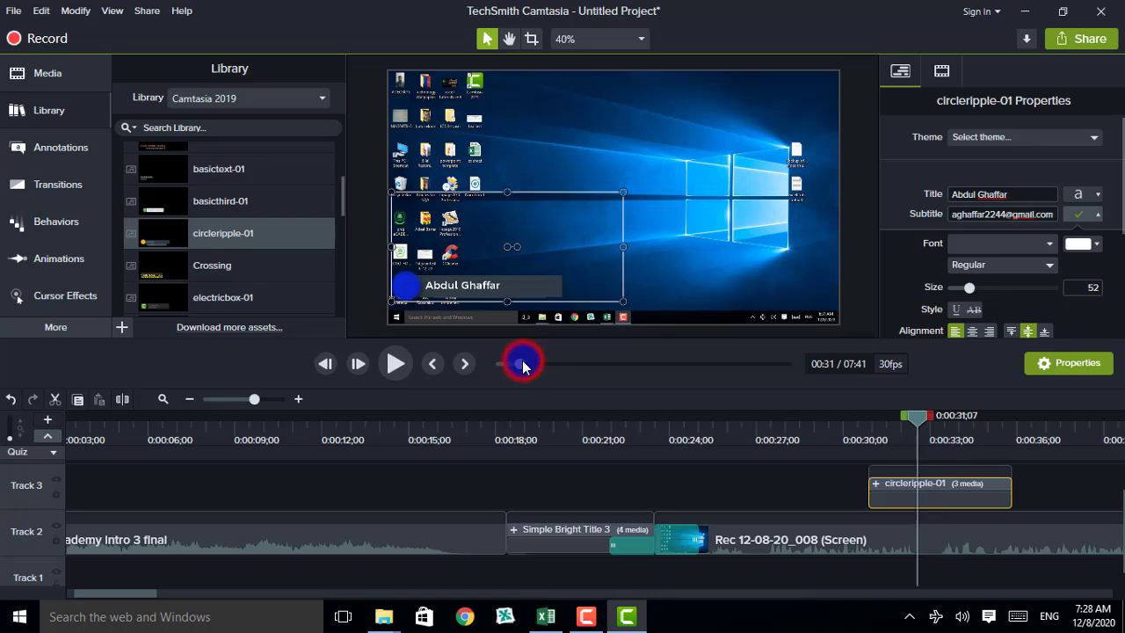
Preview the lower third, then extend the circleripple-01 clip on Track 3 to about 6;16
click(398, 367)
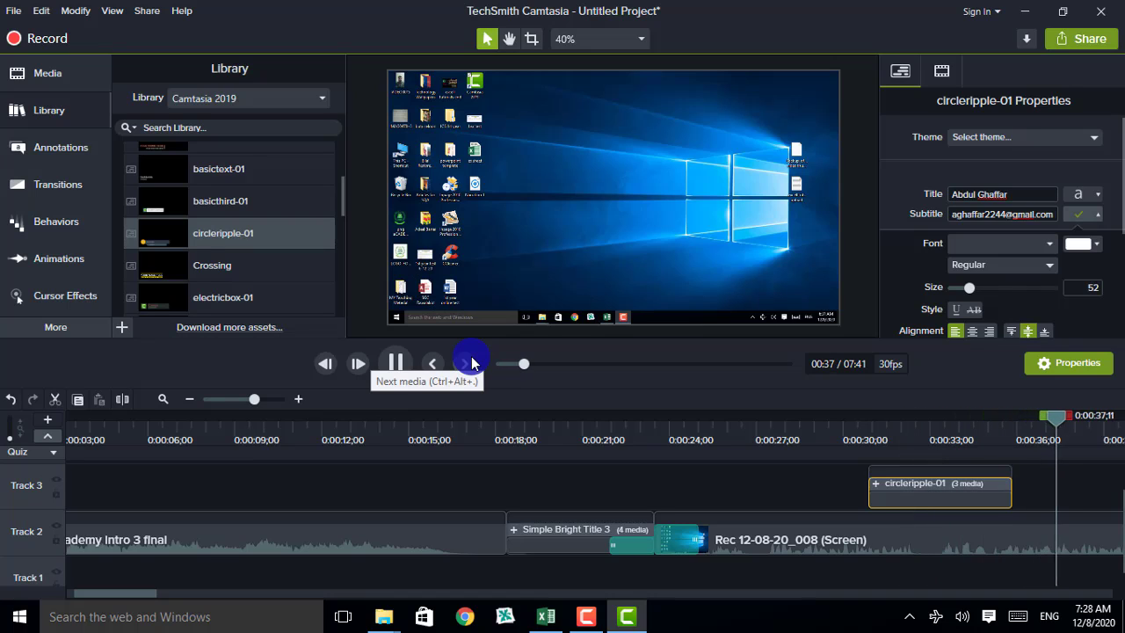
click(397, 363)
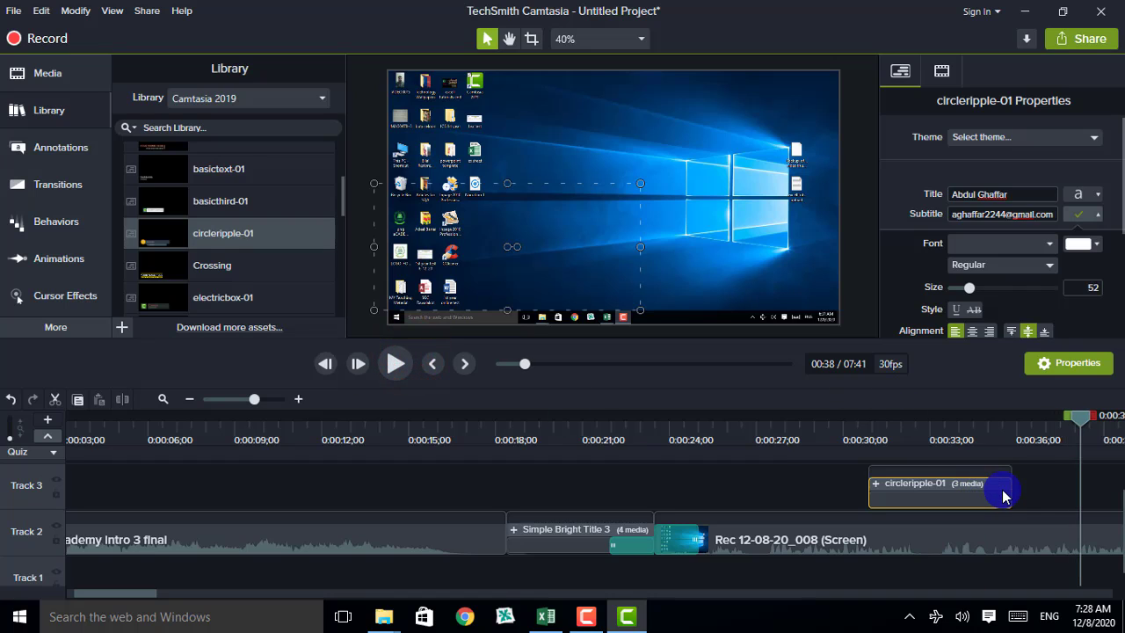
drag(1012, 493, 1060, 499)
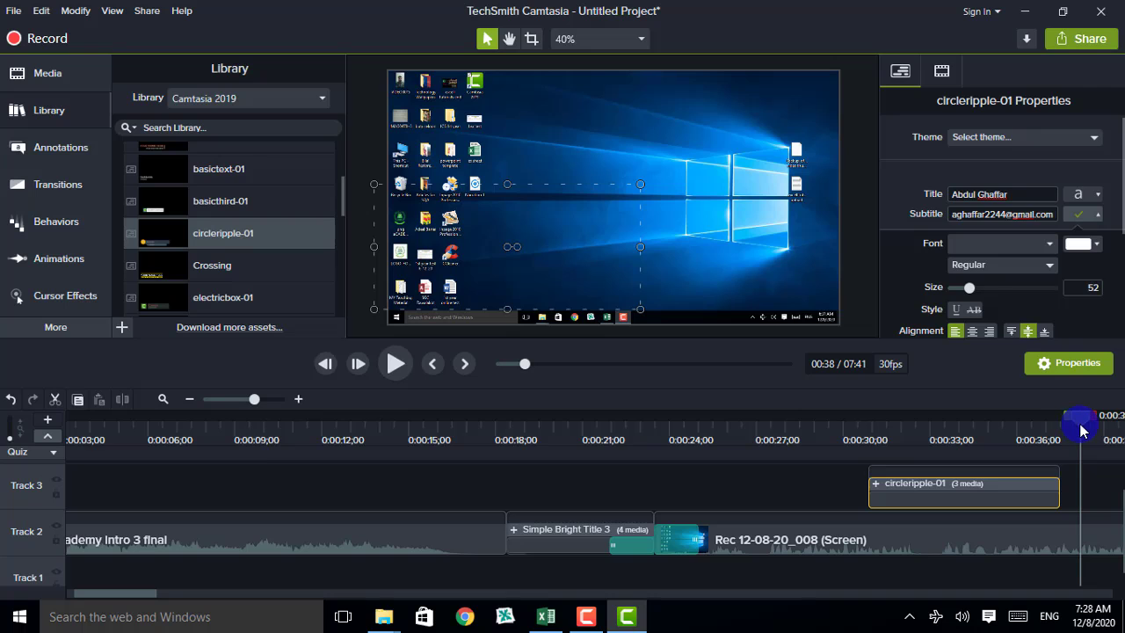
Replay the lengthened lower third from 0:00:30;18, stopping at 0:40
drag(1081, 430, 932, 466)
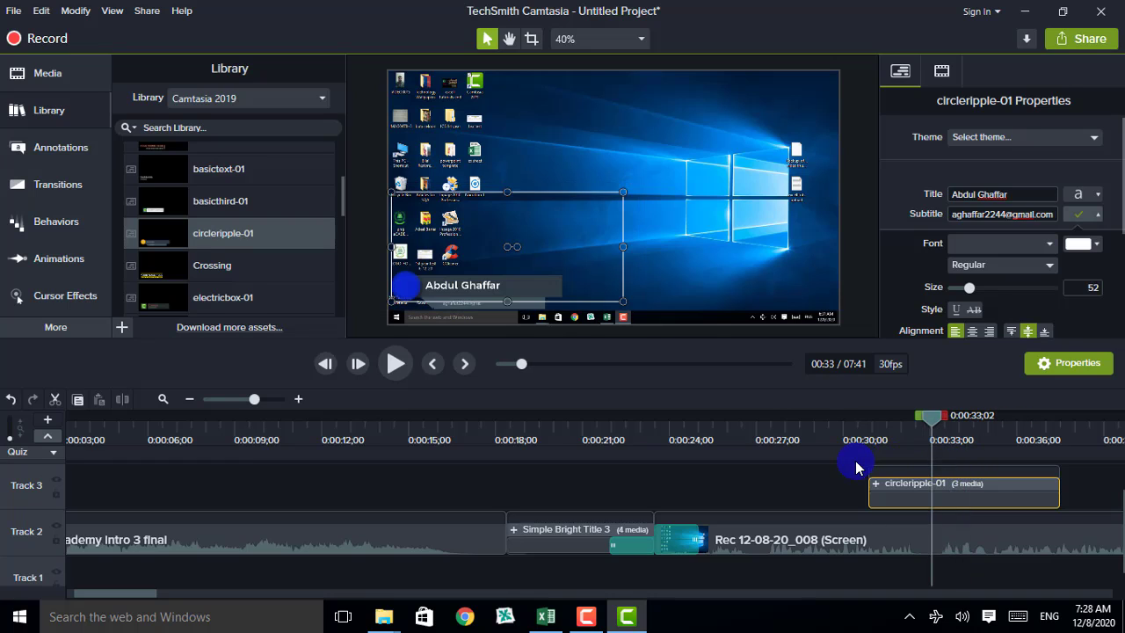
drag(857, 466, 861, 468)
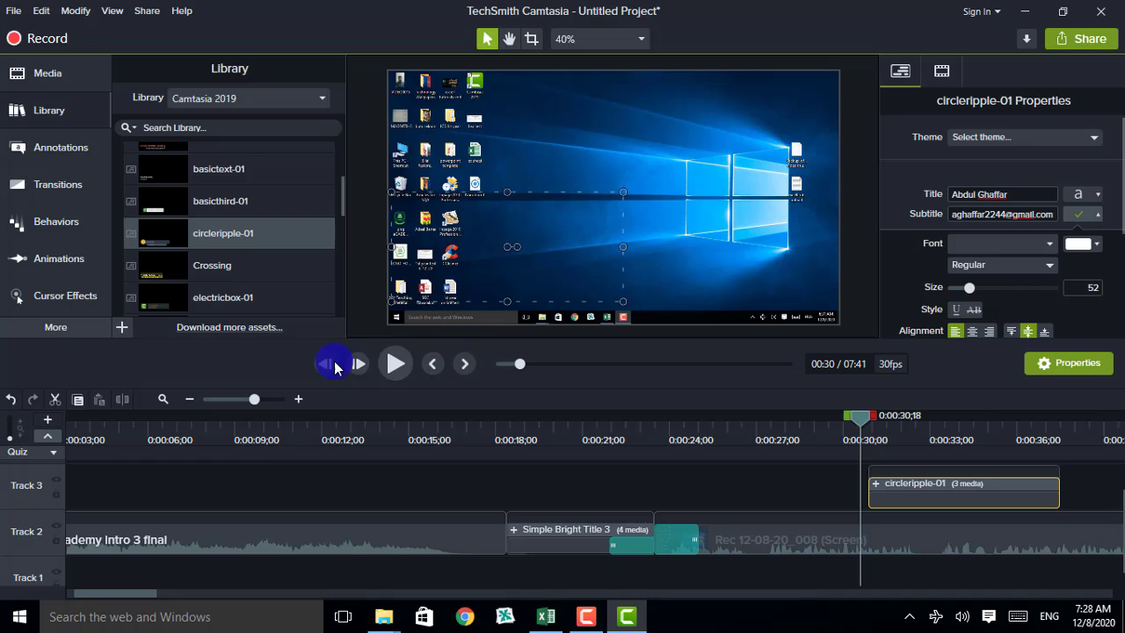
click(400, 365)
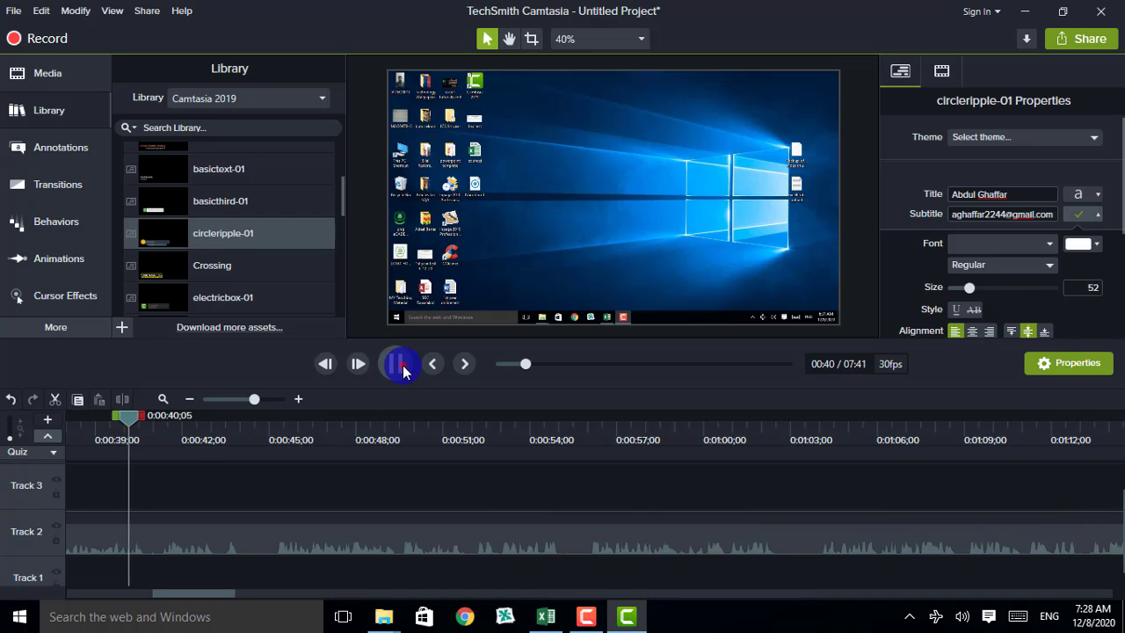
click(403, 370)
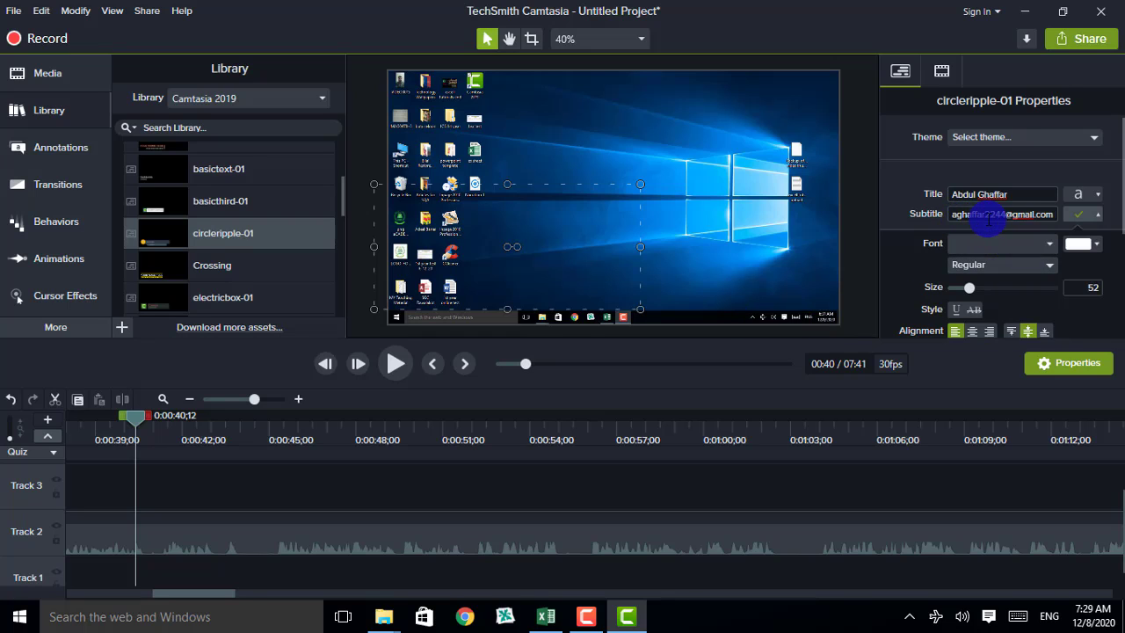
Append the phone number after the e-mail in the subtitle and scale the lower third larger at 0:32
click(1035, 216)
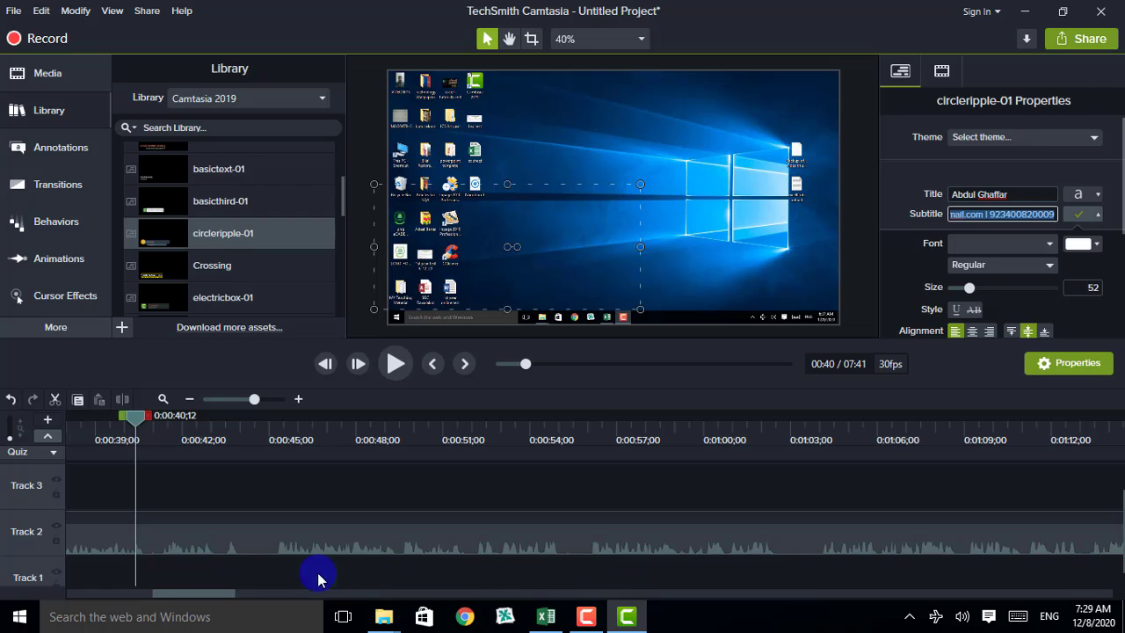
drag(203, 599, 173, 598)
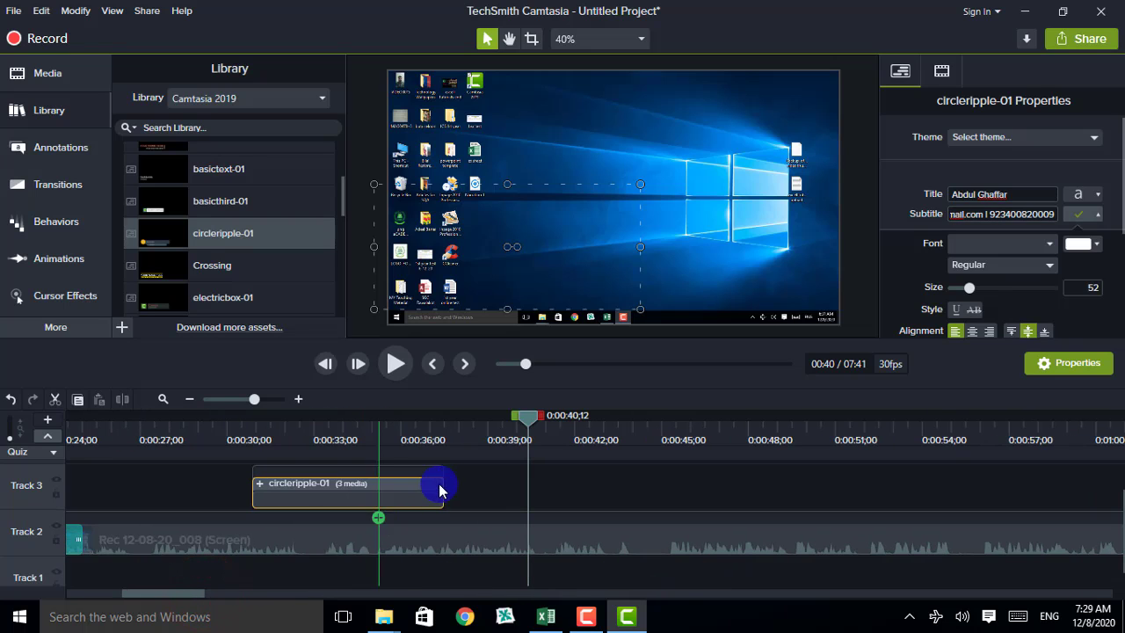
drag(529, 425, 308, 447)
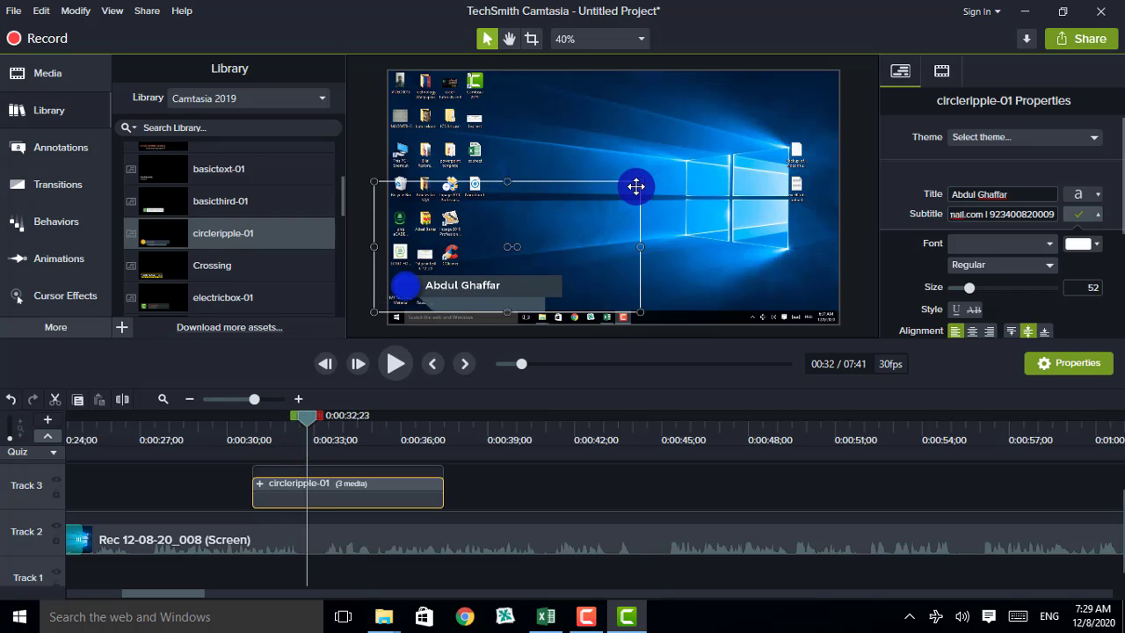
drag(643, 181, 618, 190)
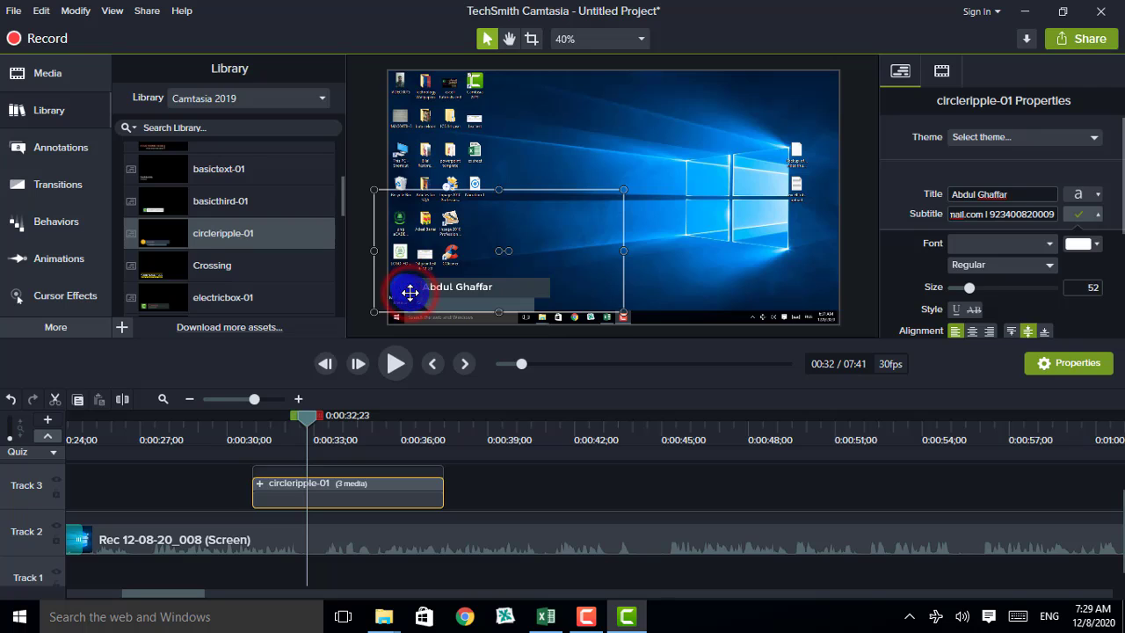
Set the Color 1 (Ellipse) circle to light blue #69CEFF, eyedropped from the desktop background
scroll(1116, 220, down, 3)
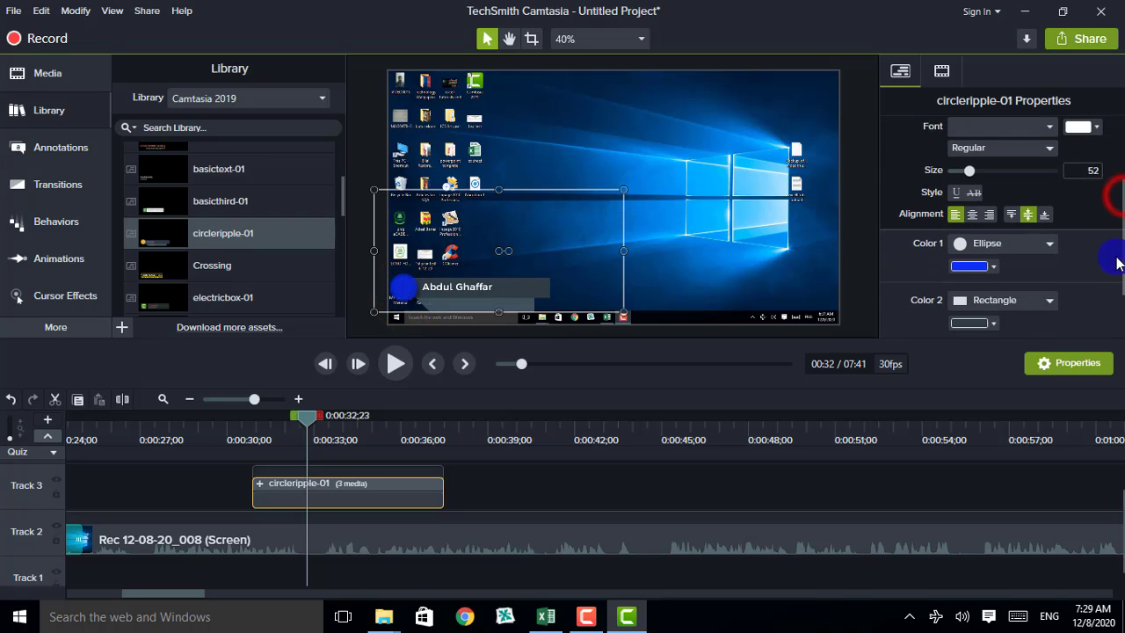
click(991, 269)
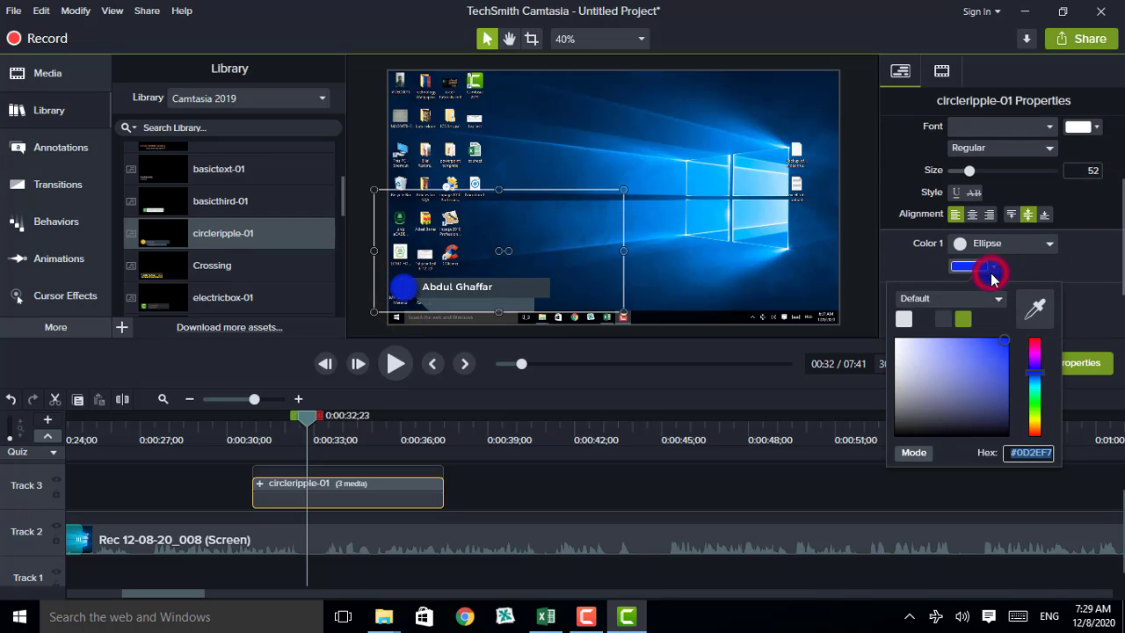
click(1037, 390)
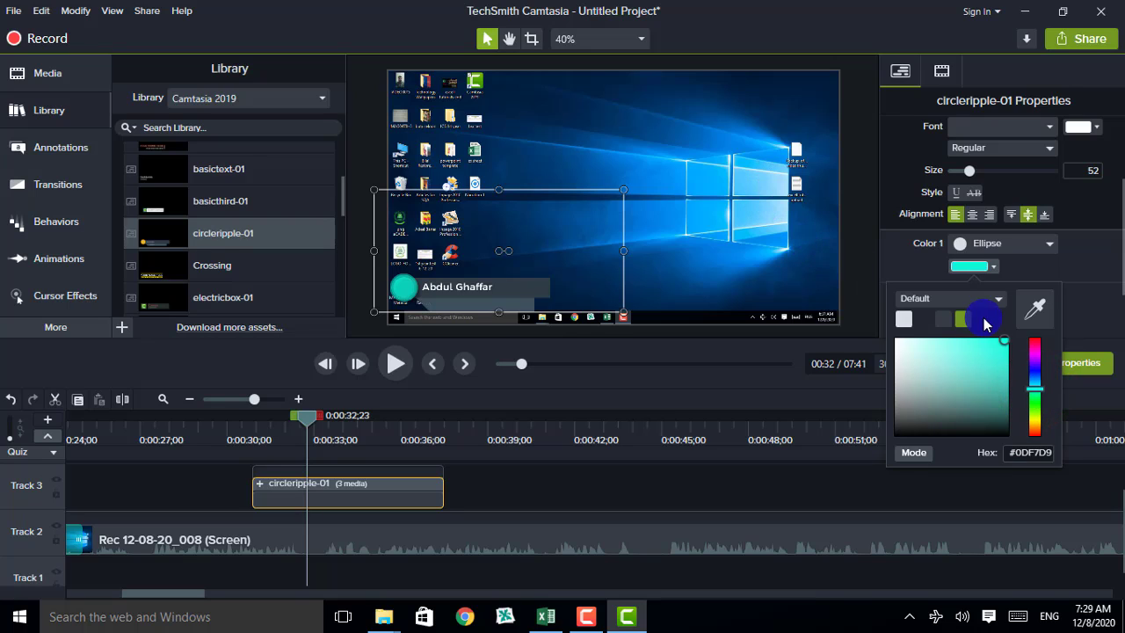
click(1035, 316)
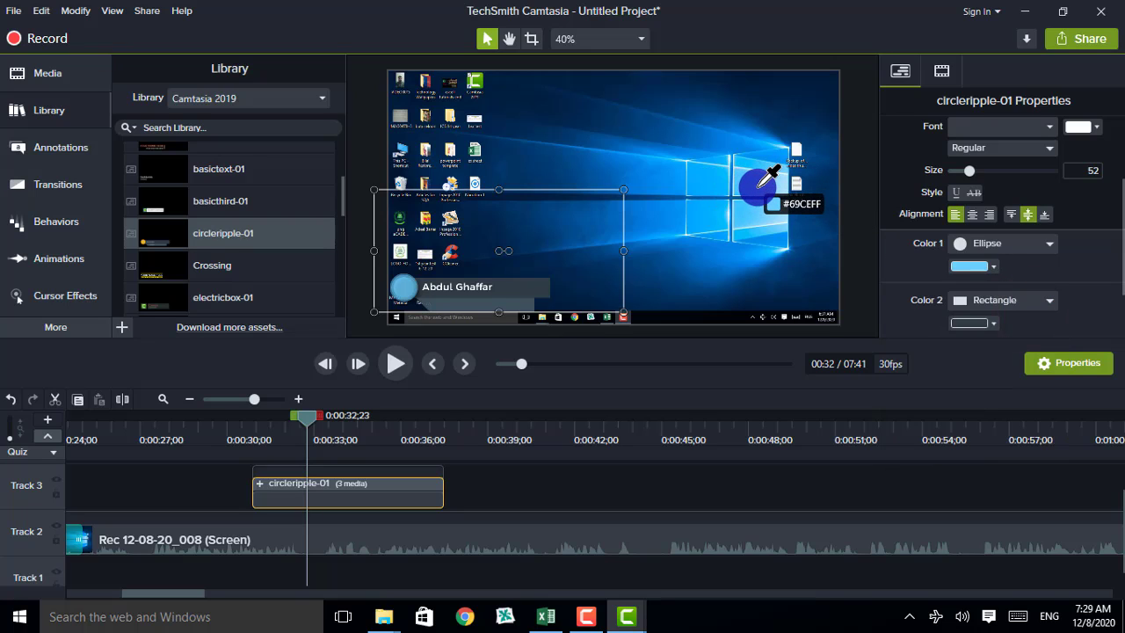
click(749, 181)
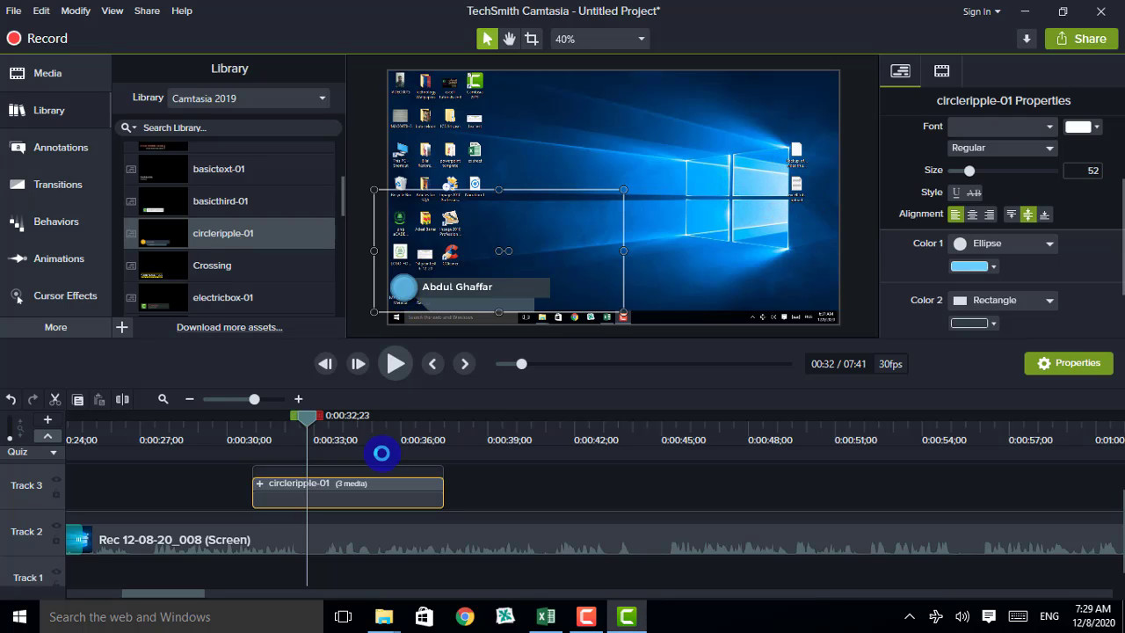
drag(315, 422, 40, 428)
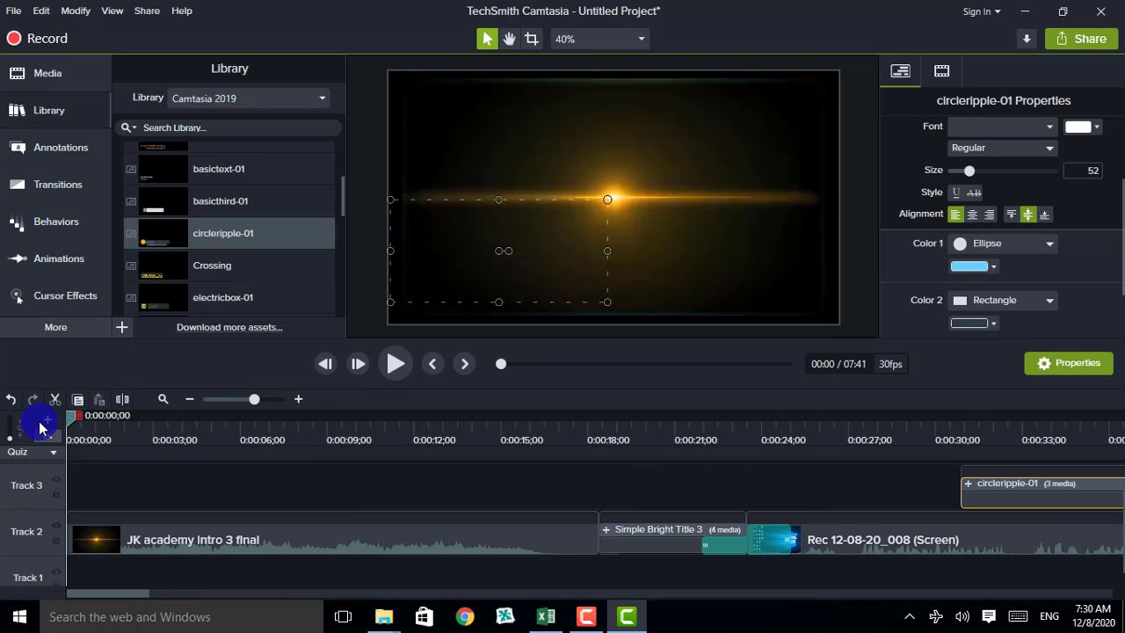
click(155, 495)
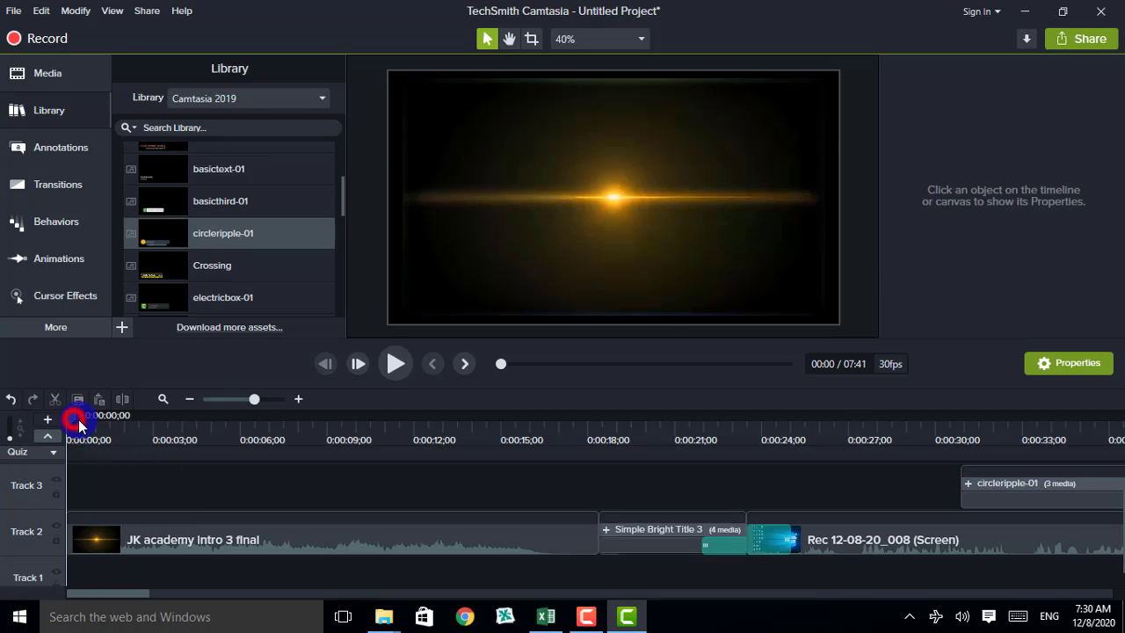
drag(79, 420, 1119, 627)
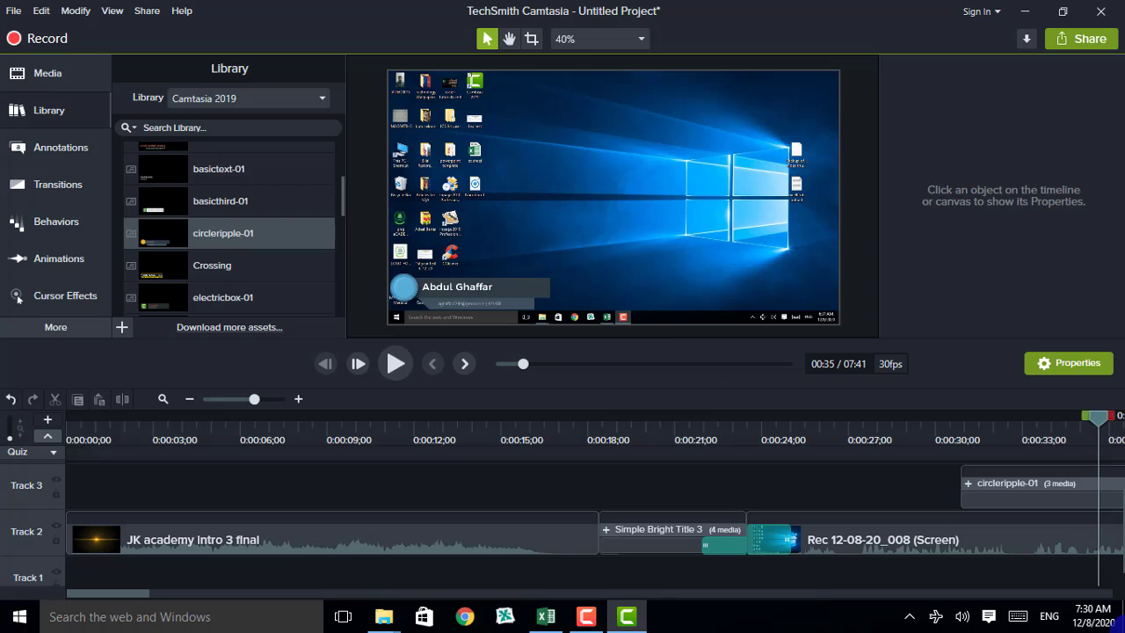
drag(1098, 417, 591, 123)
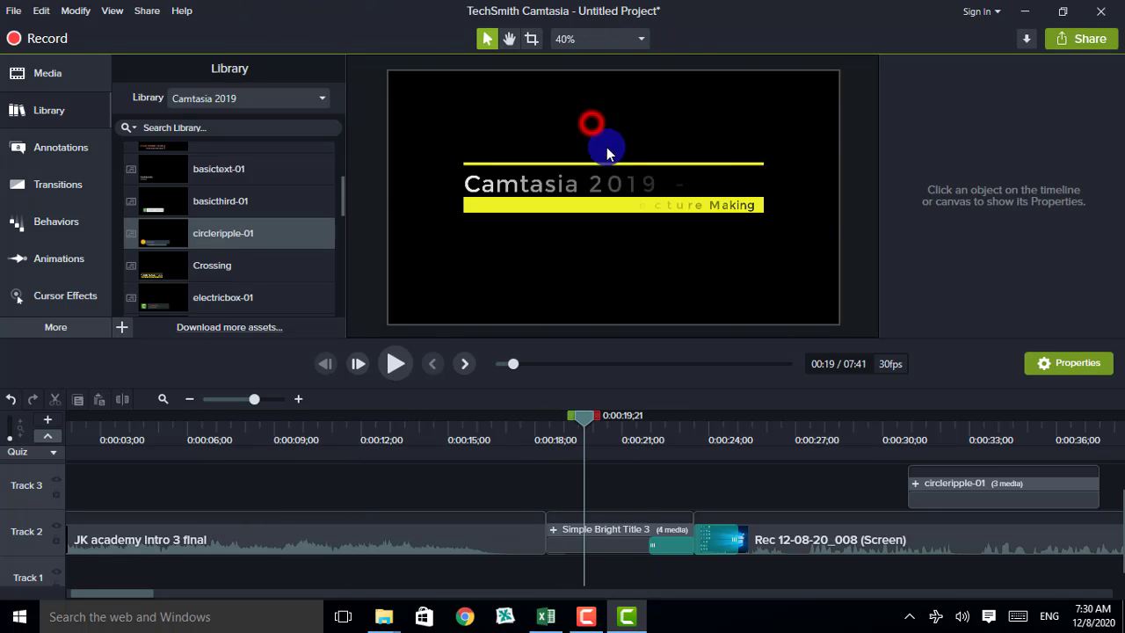
click(398, 363)
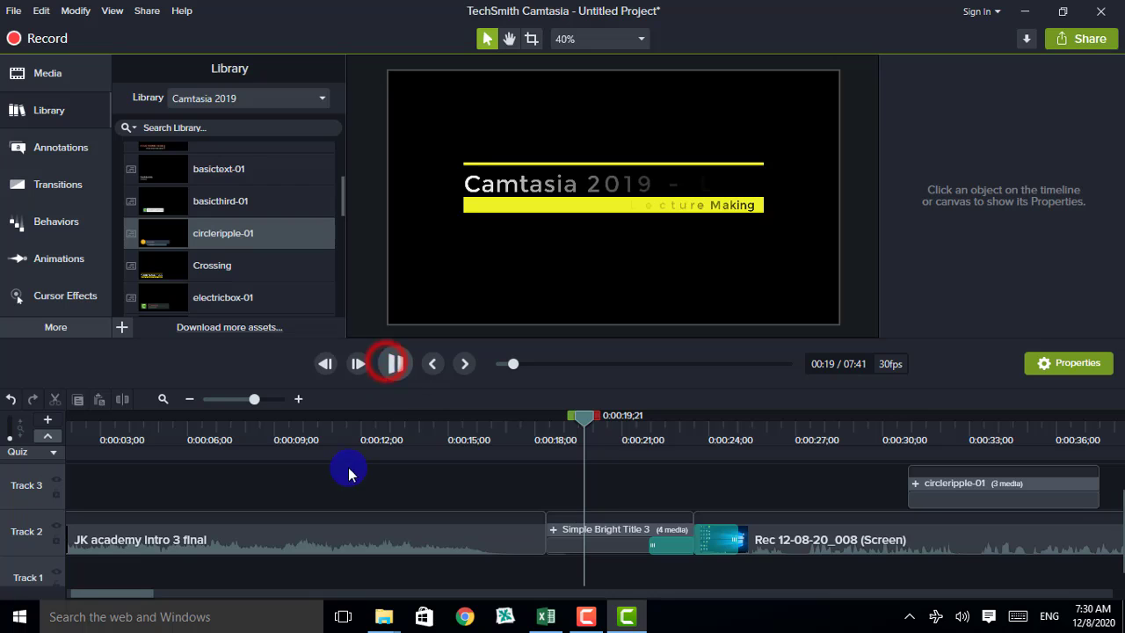
click(397, 353)
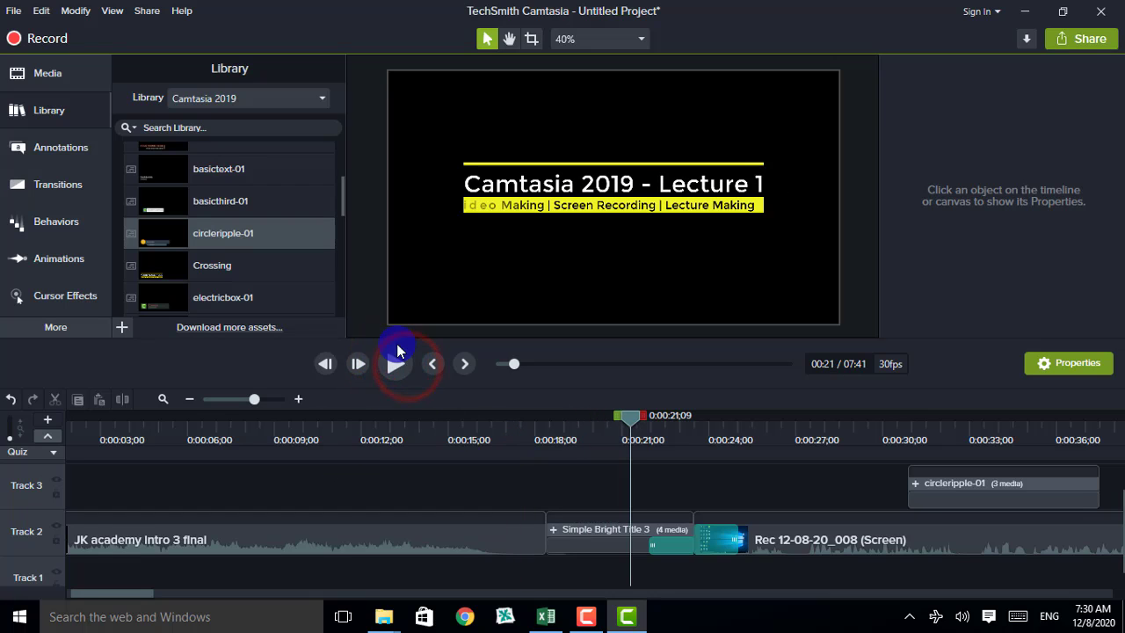
click(396, 364)
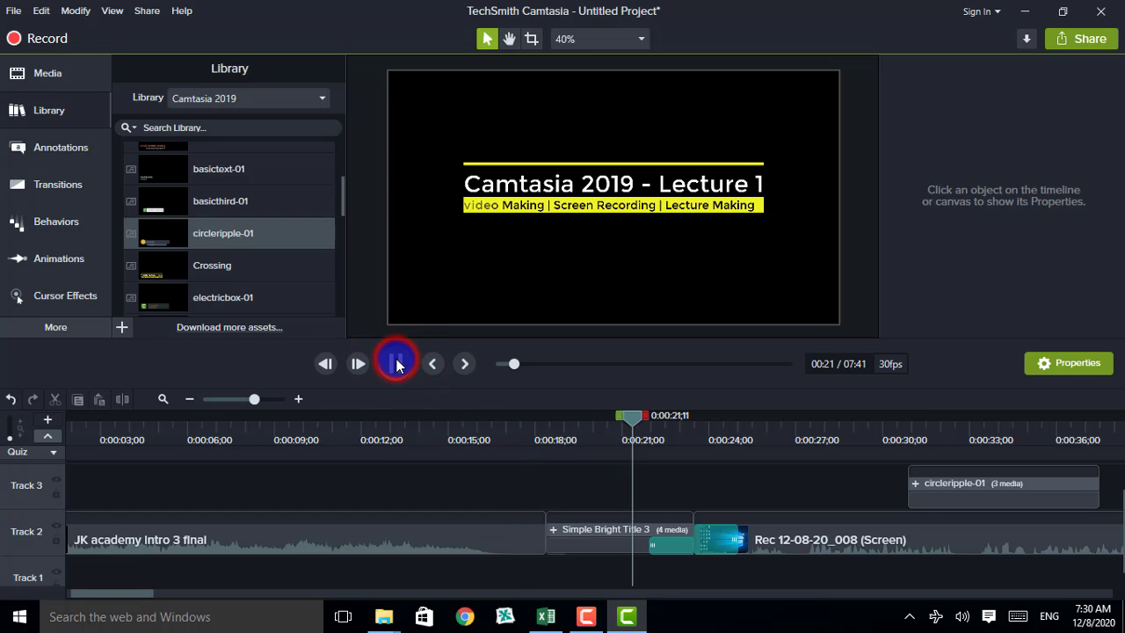
click(396, 364)
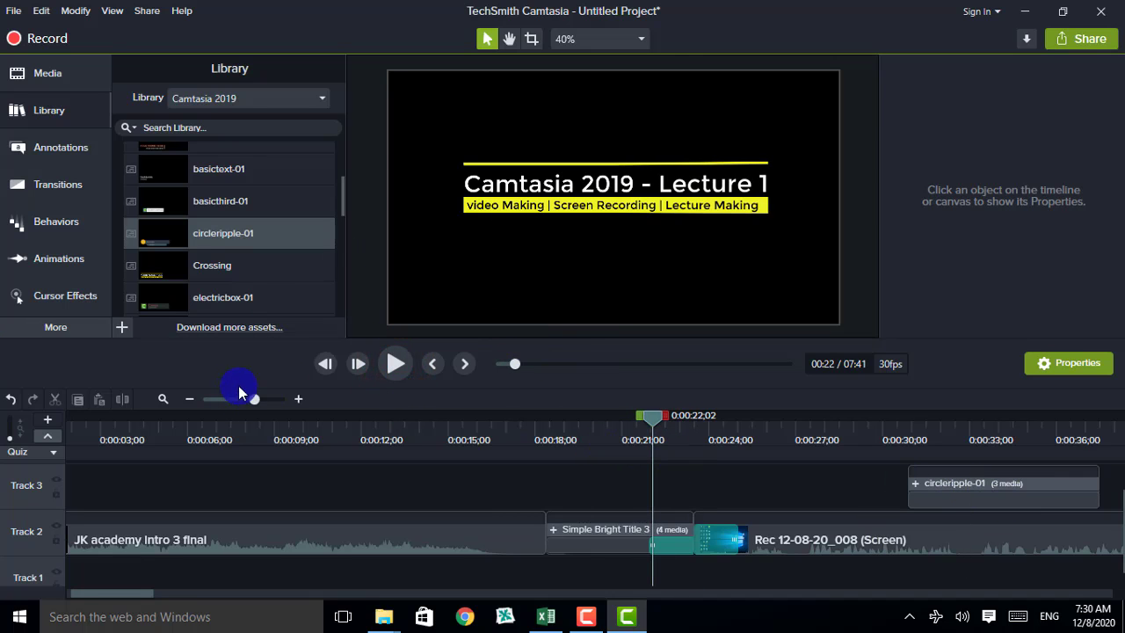
Minimise and restore the Camtasia editor, then stop the screen recording
click(629, 617)
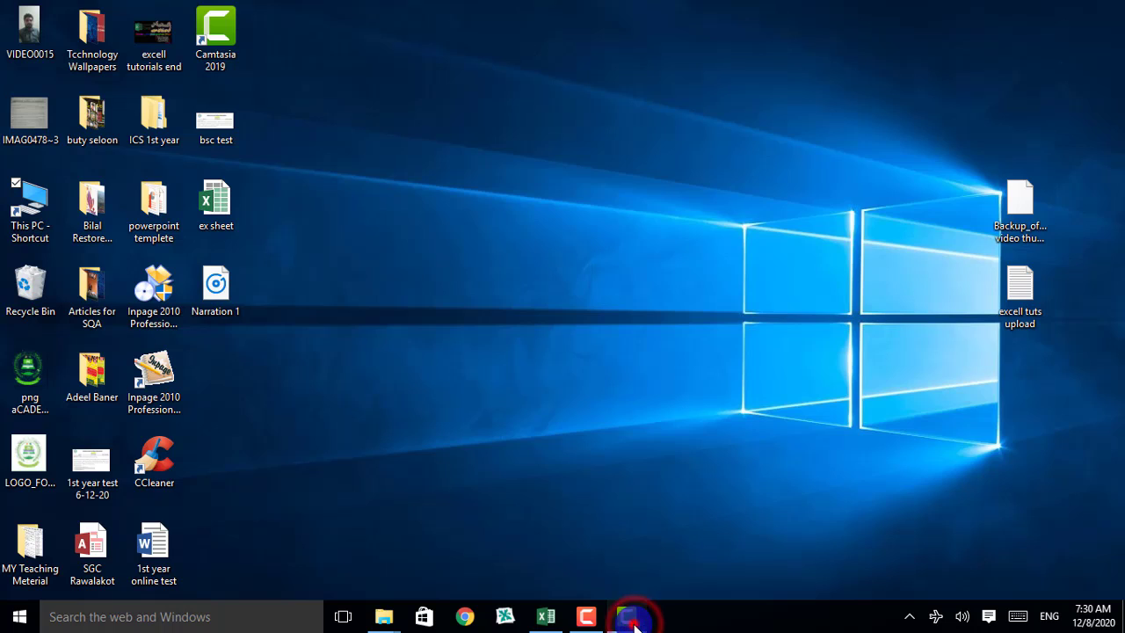
click(585, 619)
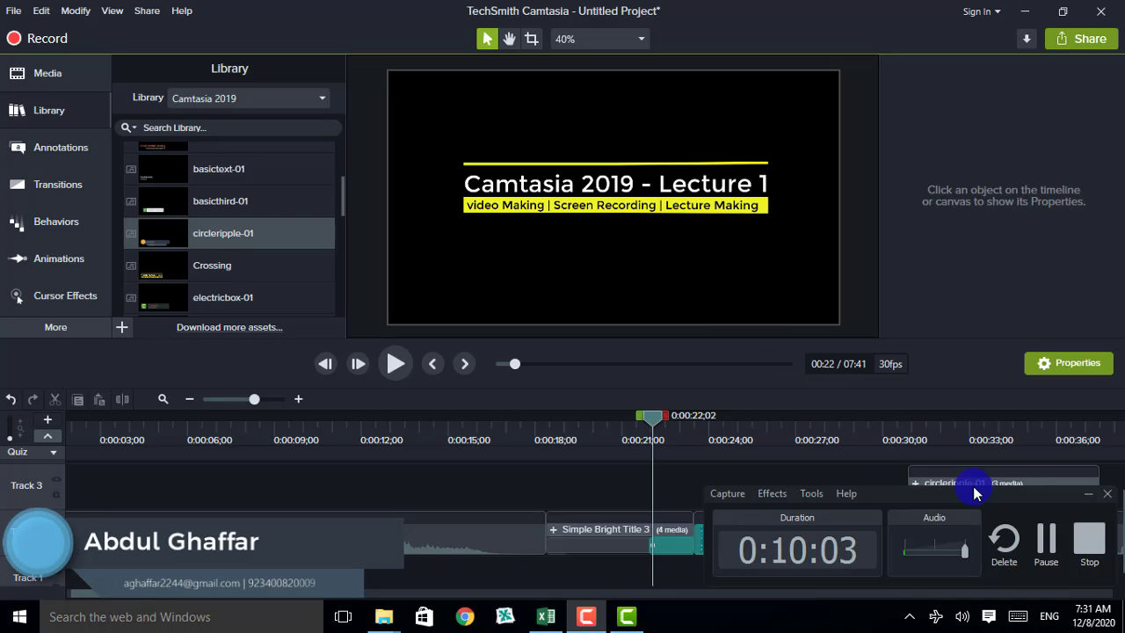
click(1087, 539)
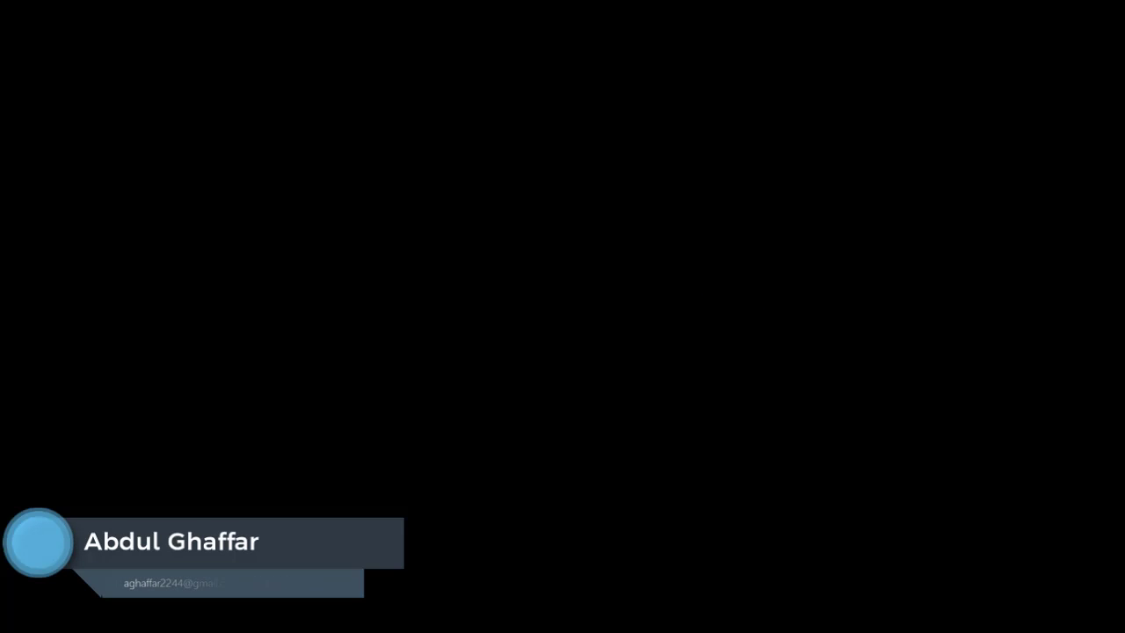